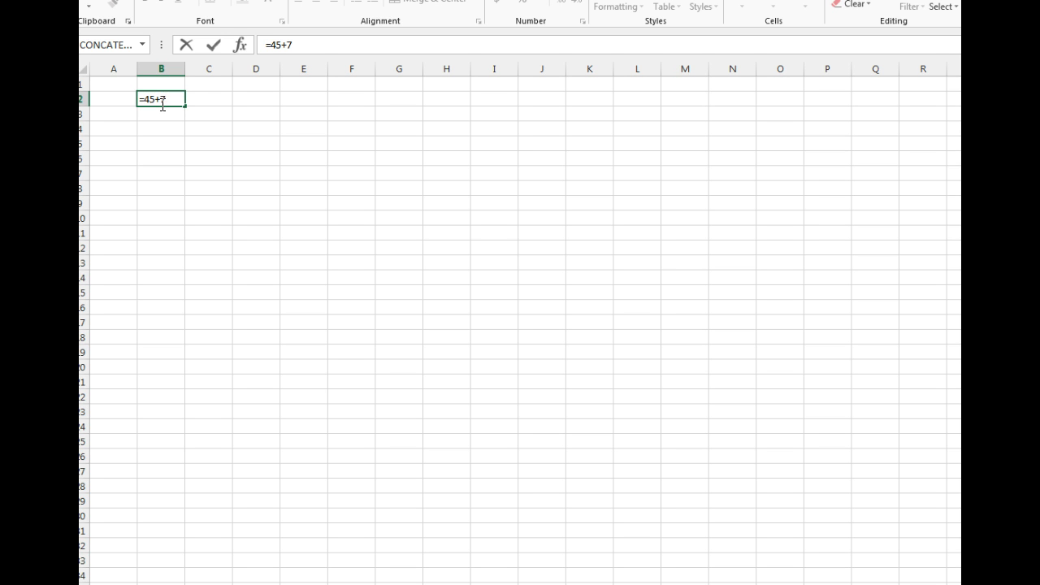
Enter the formulas =45+7, a 45 multiplication and =45/6 in cells B2, B3 and B4.
{"action": "key", "text": "Return"}
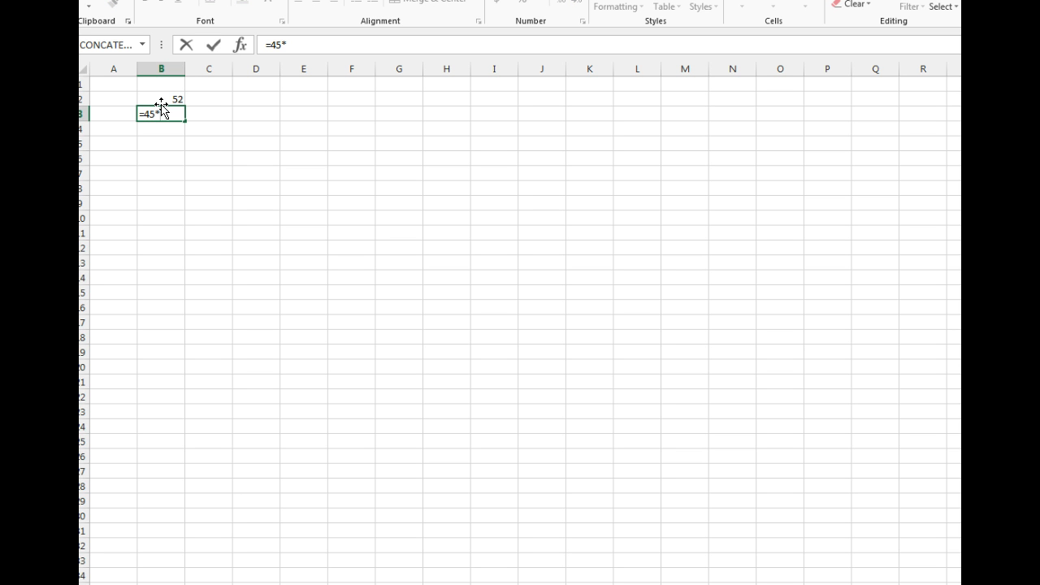
{"action": "key", "text": "Return"}
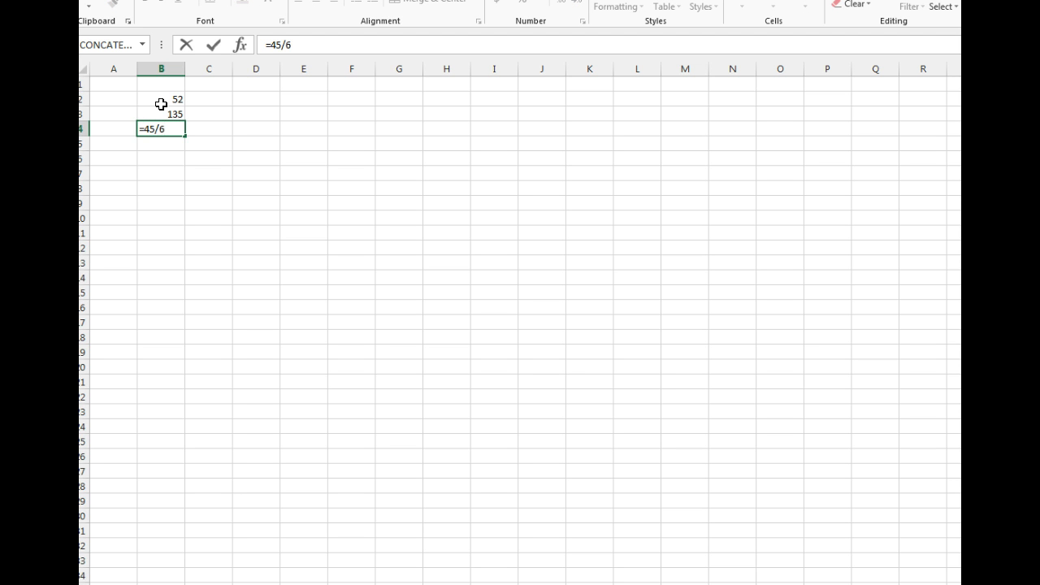
{"action": "key", "text": "Return"}
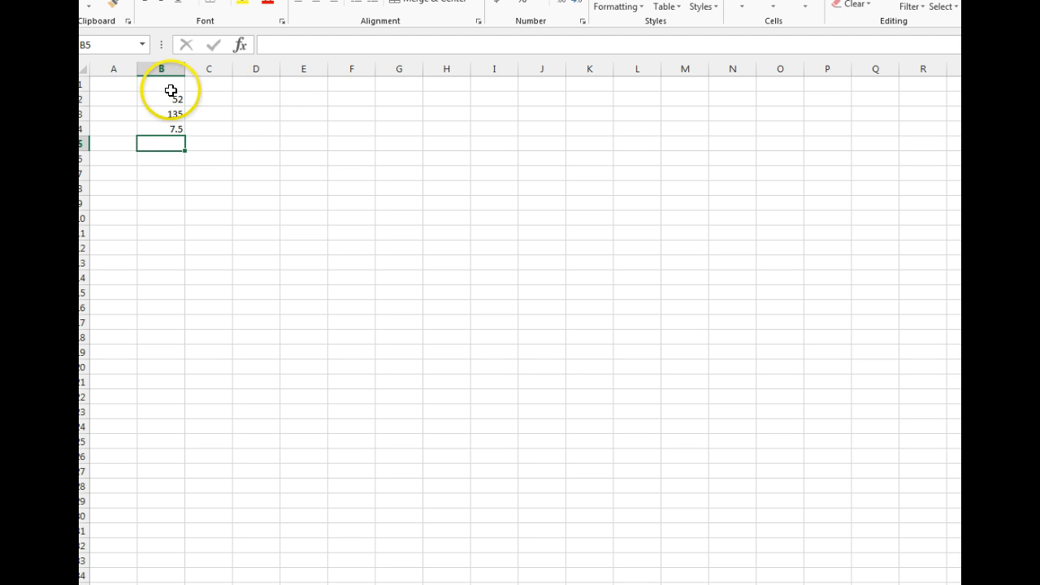
{"action": "left_click", "coordinate": [176, 105]}
{"action": "left_click_drag", "start_coordinate": [176, 105], "coordinate": [181, 126]}
{"action": "left_click", "coordinate": [195, 125]}
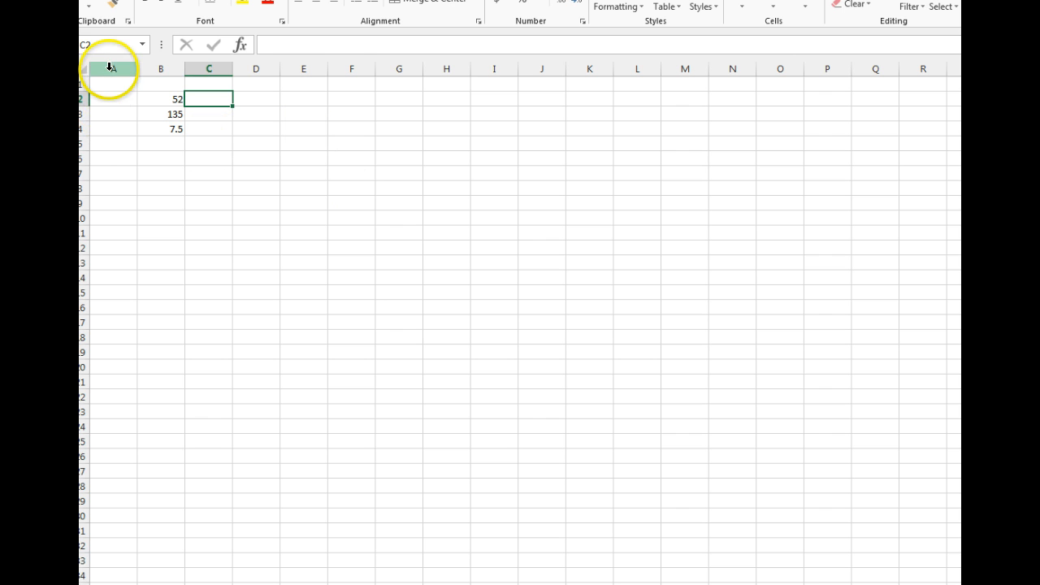
{"action": "left_click", "coordinate": [106, 146]}
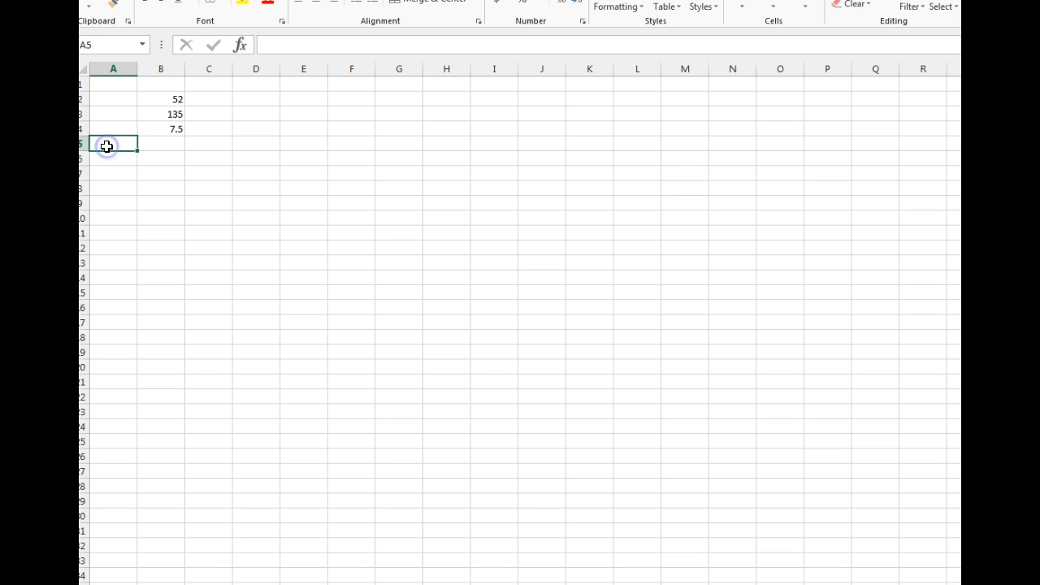
{"action": "left_click", "coordinate": [297, 68]}
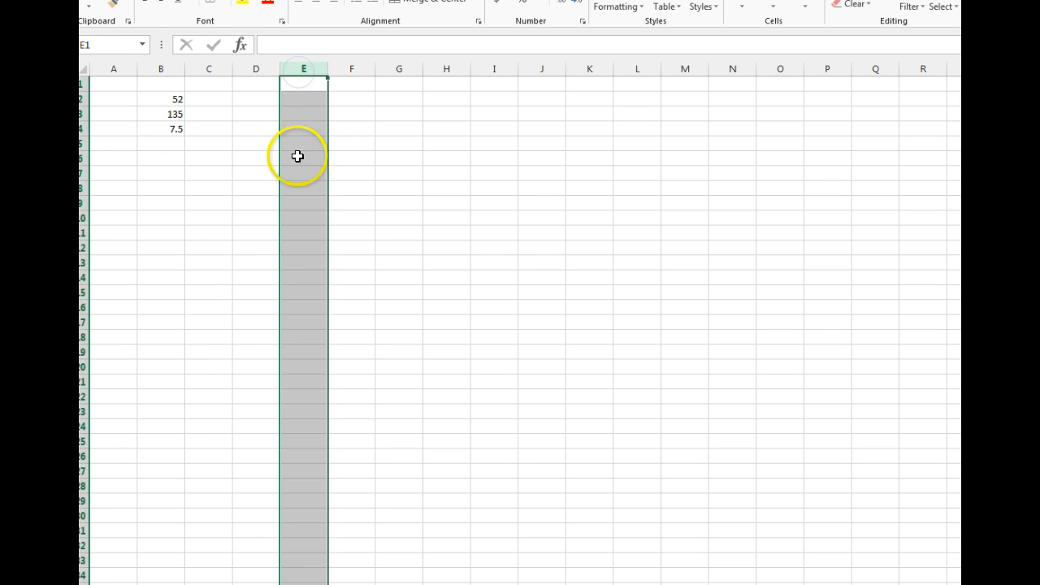
{"action": "left_click", "coordinate": [85, 233]}
{"action": "left_click_drag", "start_coordinate": [255, 164], "coordinate": [281, 155]}
Build the formula =B2+B3 in cell E3 by referencing cells B2 and B3.
{"action": "left_click", "coordinate": [282, 108]}
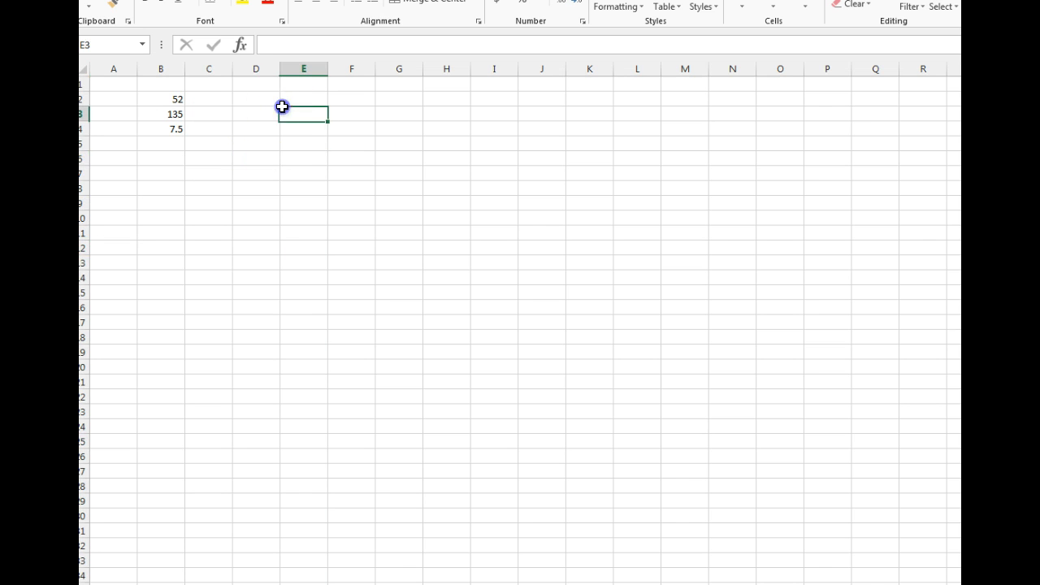
{"action": "type", "text": "="}
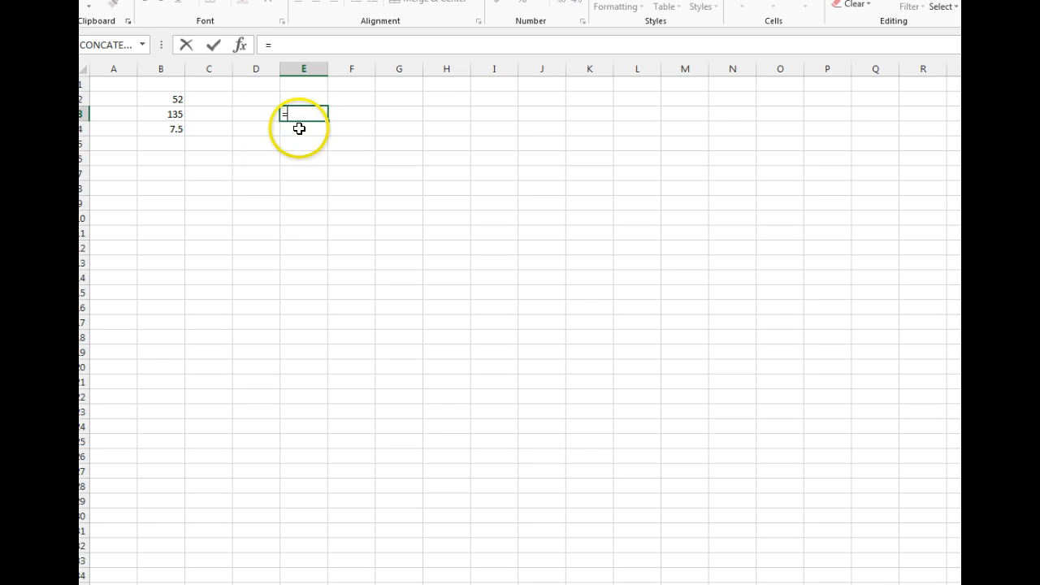
{"action": "left_click", "coordinate": [174, 99]}
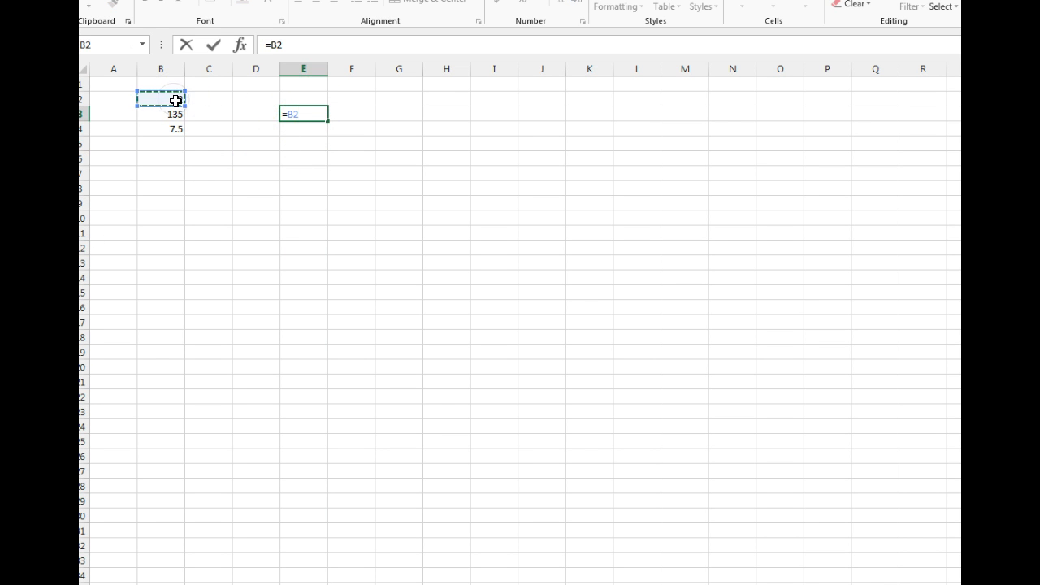
{"action": "left_click", "coordinate": [181, 96]}
{"action": "type", "text": "+"}
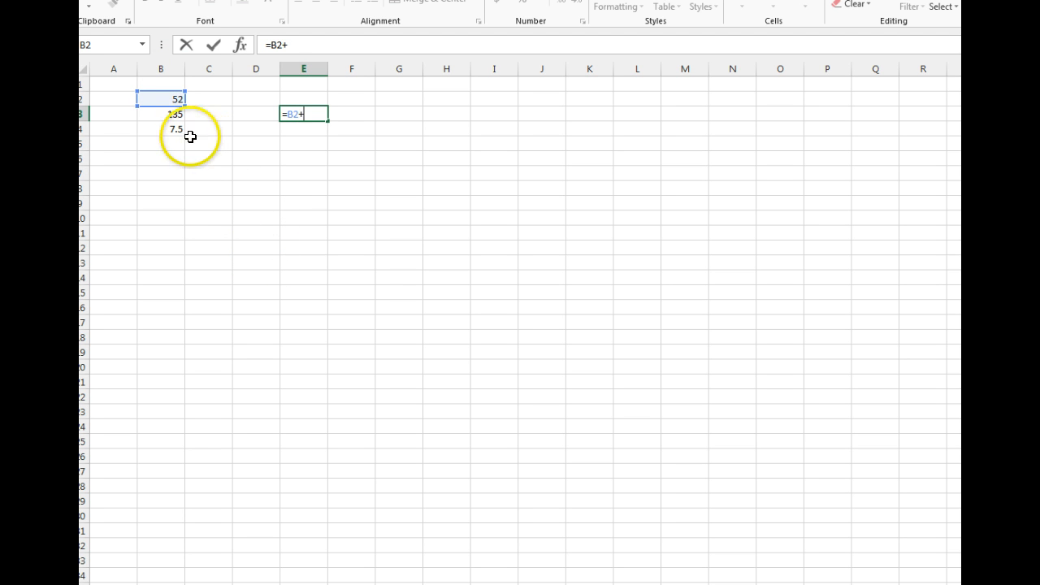
{"action": "left_click", "coordinate": [175, 114]}
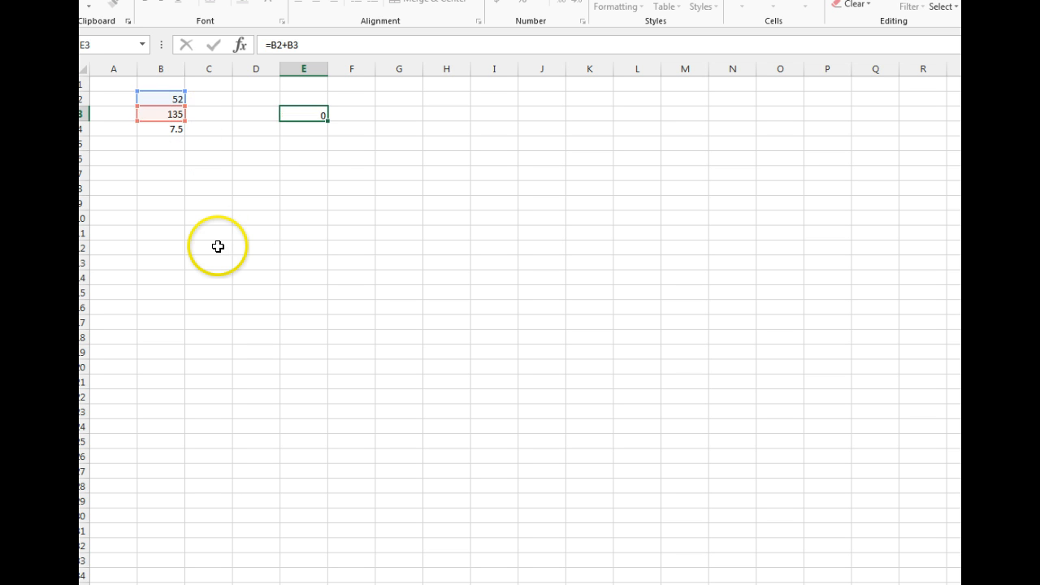
{"action": "key", "text": "Return"}
{"action": "left_click", "coordinate": [317, 118]}
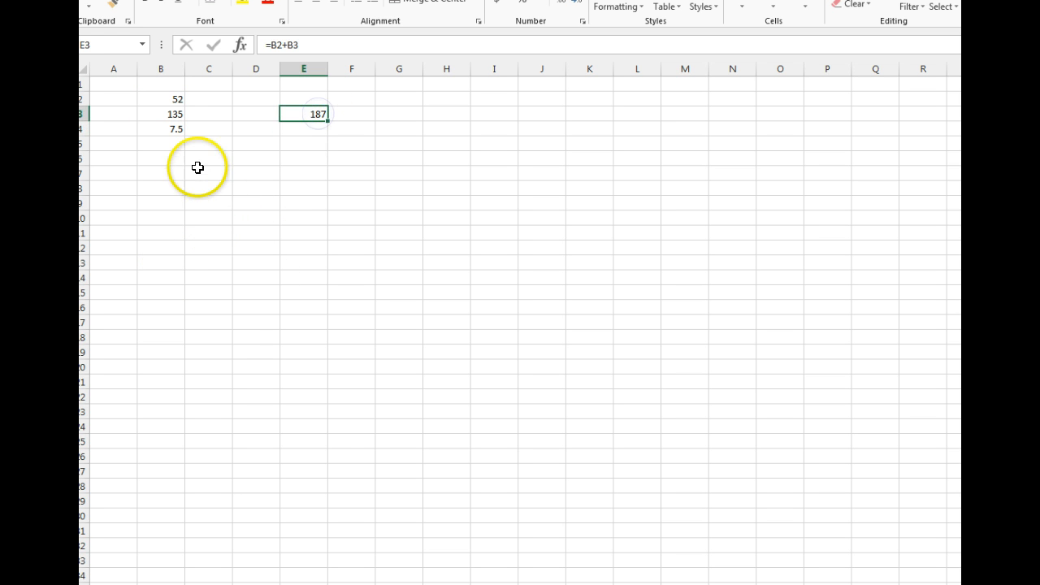
Sum the range B2:B4 into cell B5 with AutoSum.
{"action": "left_click", "coordinate": [171, 131]}
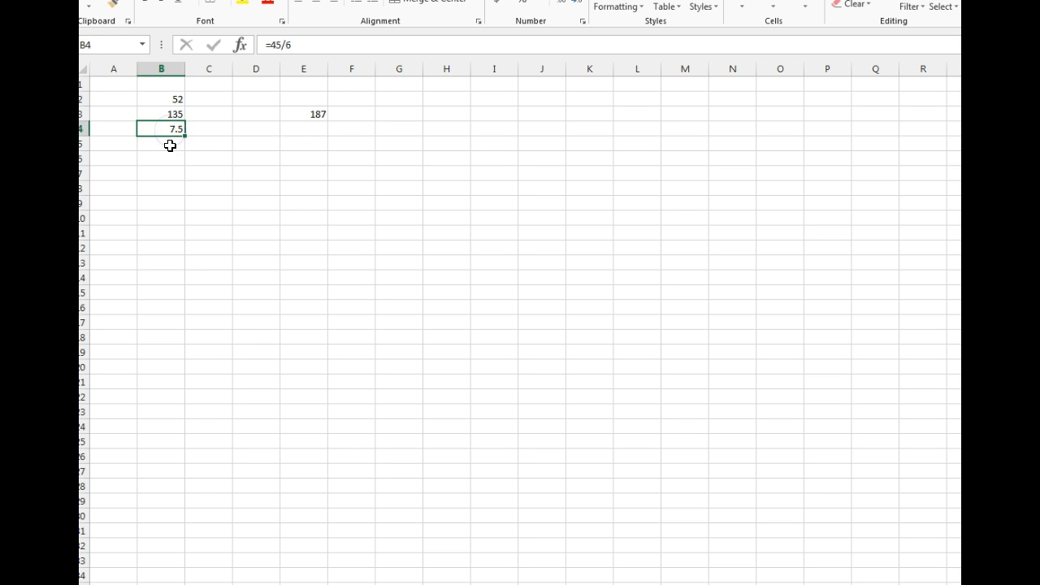
{"action": "left_click", "coordinate": [177, 145]}
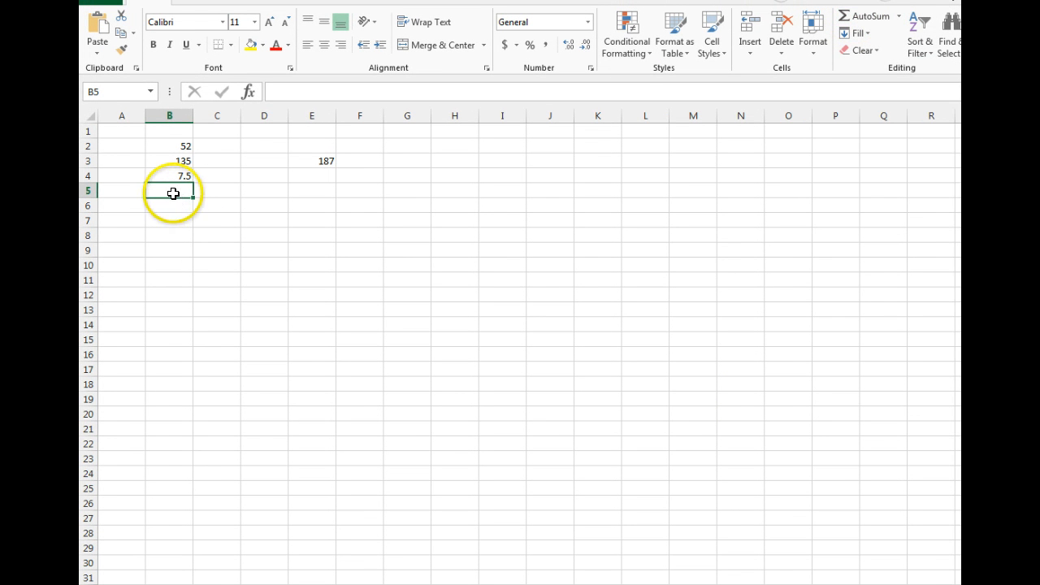
{"action": "left_click", "coordinate": [862, 18]}
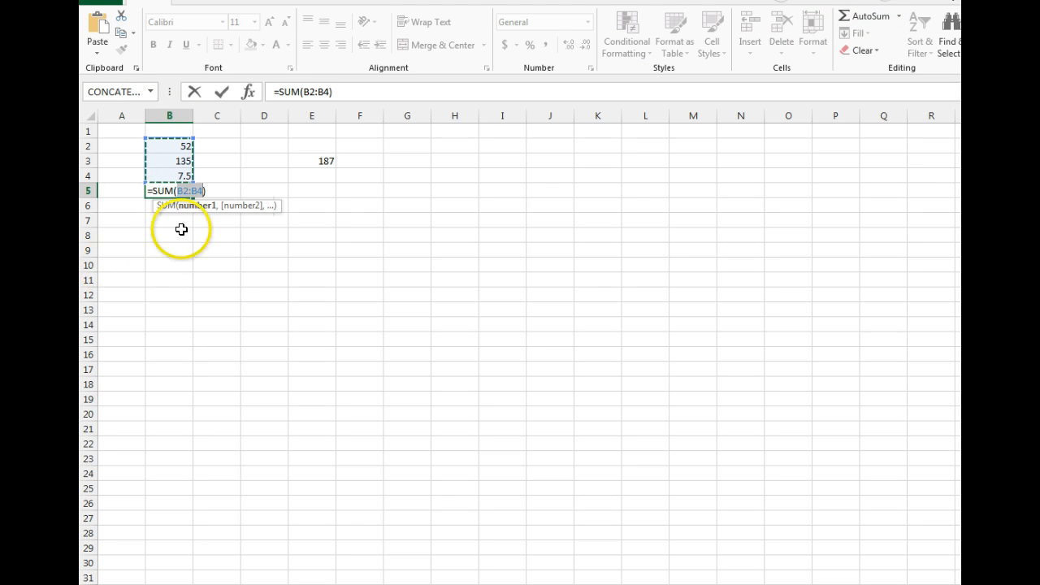
{"action": "key", "text": "Return"}
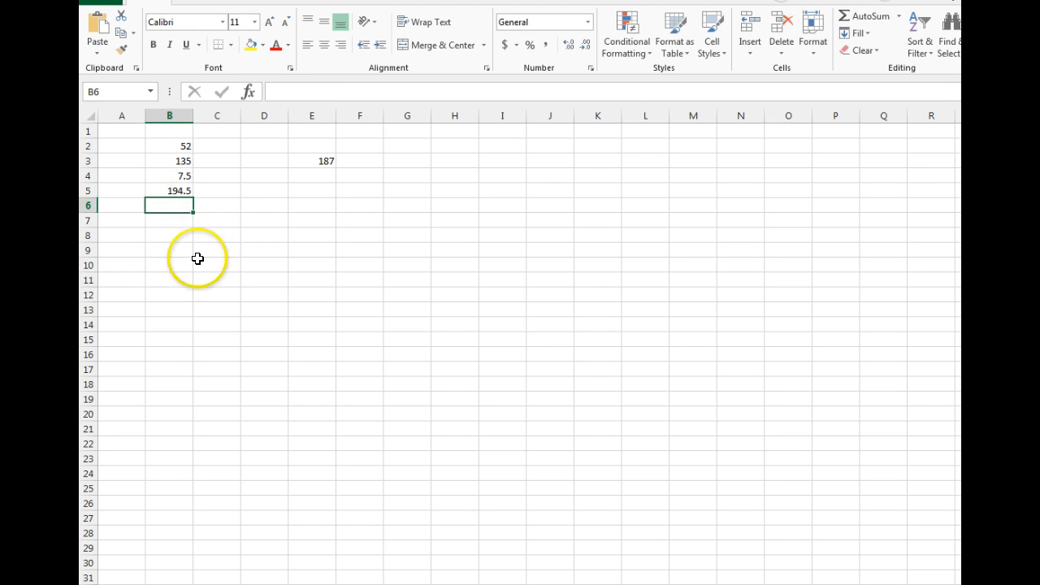
Enter the values 56, 345 and 35 in cells C2 to C4.
{"action": "left_click", "coordinate": [218, 146]}
{"action": "type", "text": "56"}
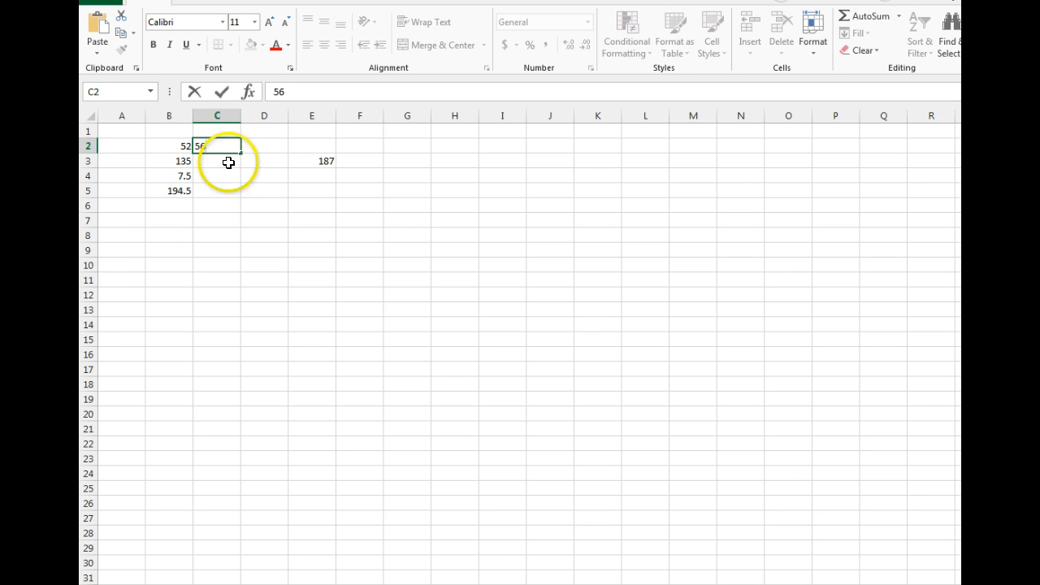
{"action": "key", "text": "Return"}
{"action": "type", "text": "345"}
{"action": "key", "text": "Return"}
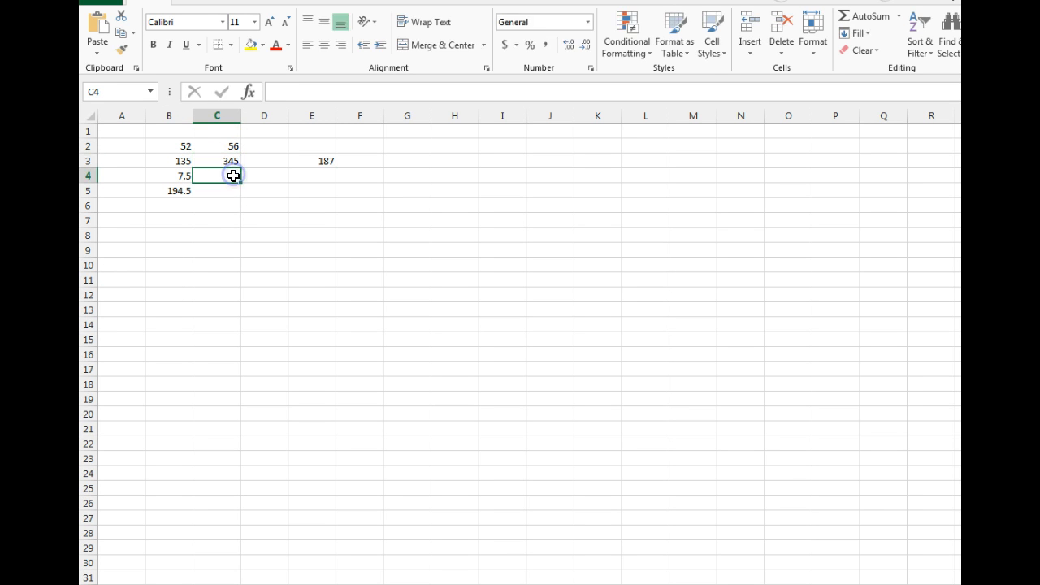
{"action": "type", "text": "35"}
Enter the values 56, 56 and 67 in cells D2 to D4.
{"action": "left_click_drag", "start_coordinate": [265, 162], "coordinate": [265, 149]}
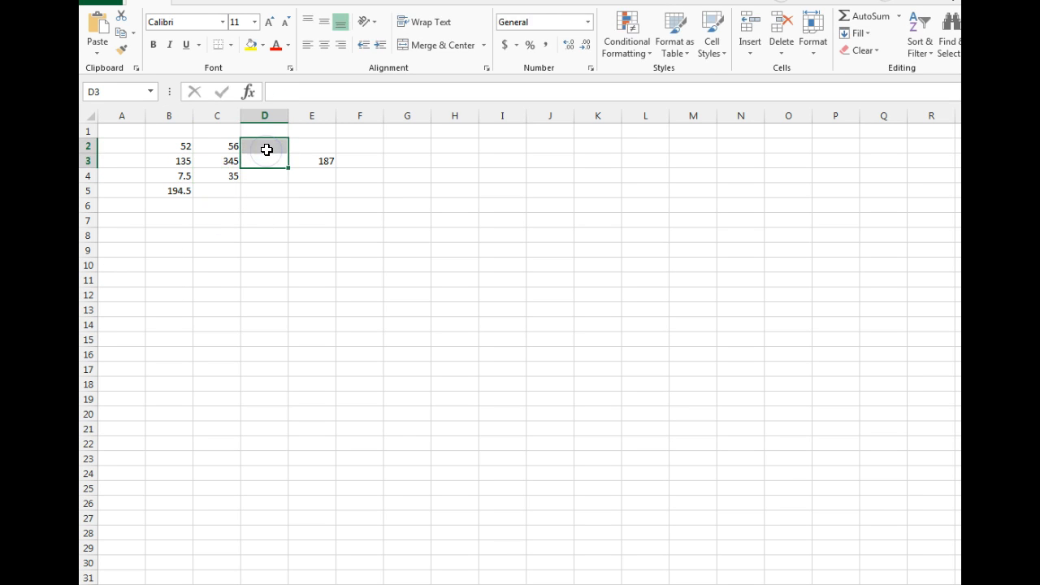
{"action": "type", "text": "56"}
{"action": "key", "text": "Return"}
{"action": "type", "text": "56"}
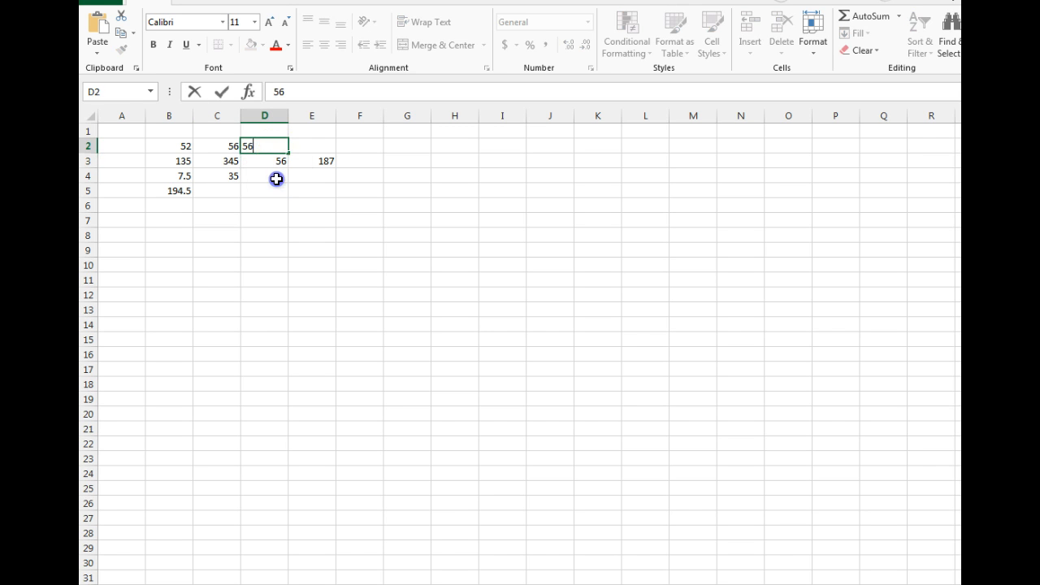
{"action": "left_click", "coordinate": [276, 174]}
{"action": "type", "text": "67"}
Copy the B5 sum formula across to C5:E5 with the fill handle.
{"action": "left_click_drag", "start_coordinate": [287, 196], "coordinate": [290, 200]}
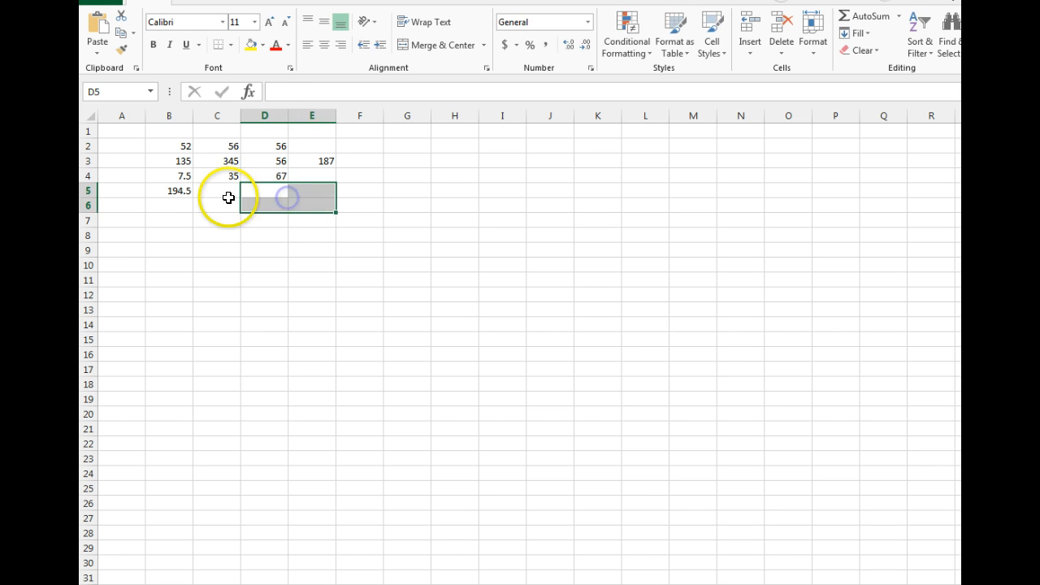
{"action": "left_click", "coordinate": [225, 192]}
{"action": "left_click", "coordinate": [178, 193]}
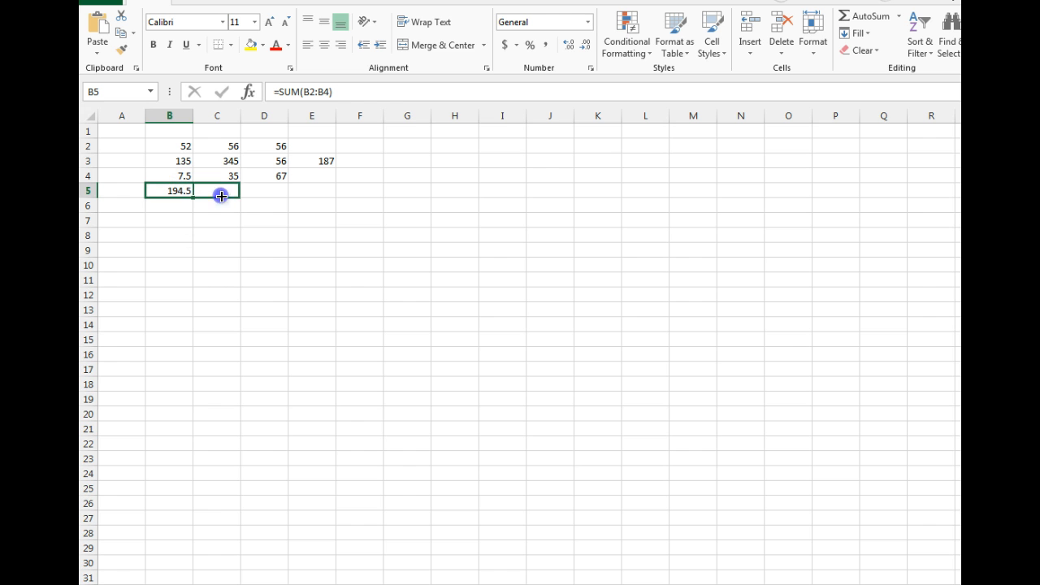
{"action": "left_click_drag", "start_coordinate": [337, 191], "coordinate": [337, 191]}
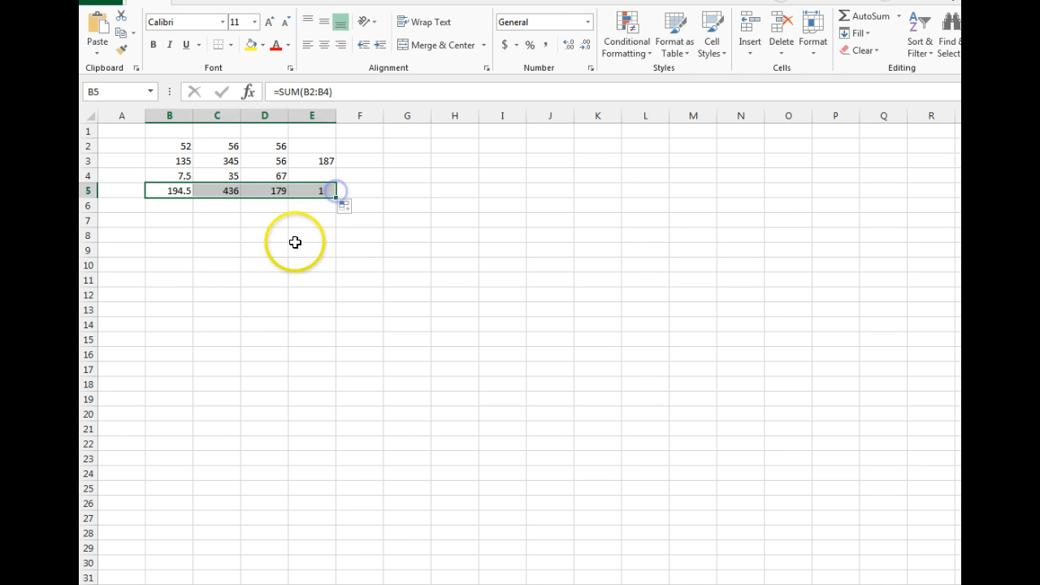
Inspect the copied SUM formulas in cells B5 through E5.
{"action": "left_click", "coordinate": [250, 231]}
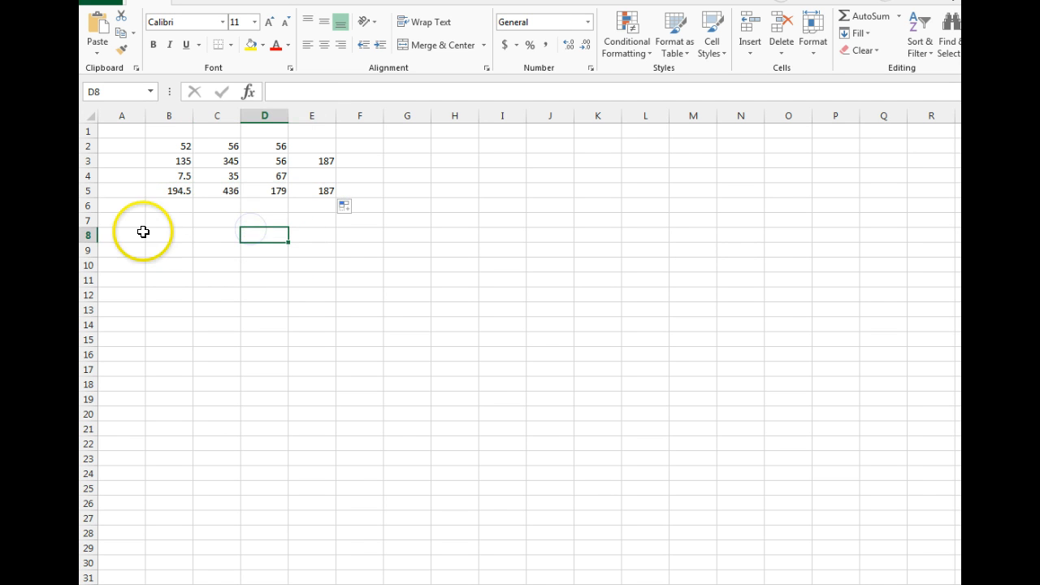
{"action": "left_click", "coordinate": [218, 191]}
{"action": "left_click", "coordinate": [278, 192]}
{"action": "key", "text": "Right"}
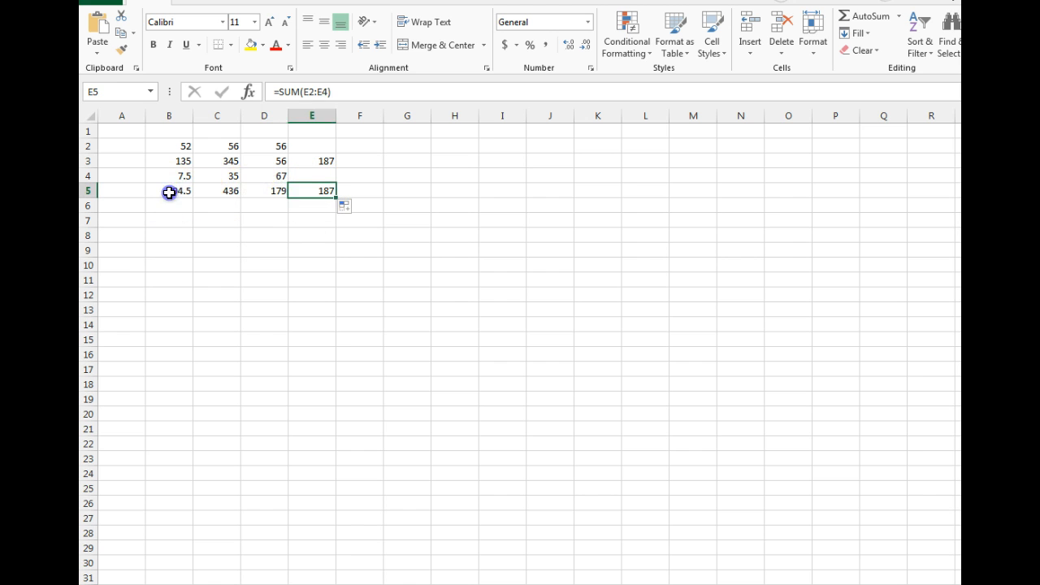
{"action": "left_click", "coordinate": [169, 190]}
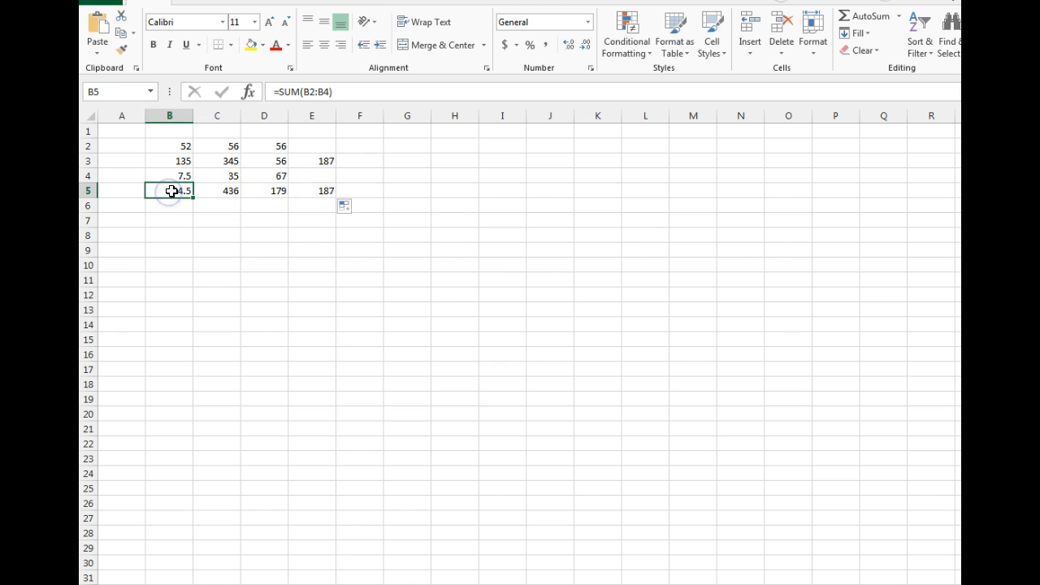
{"action": "left_click", "coordinate": [230, 191]}
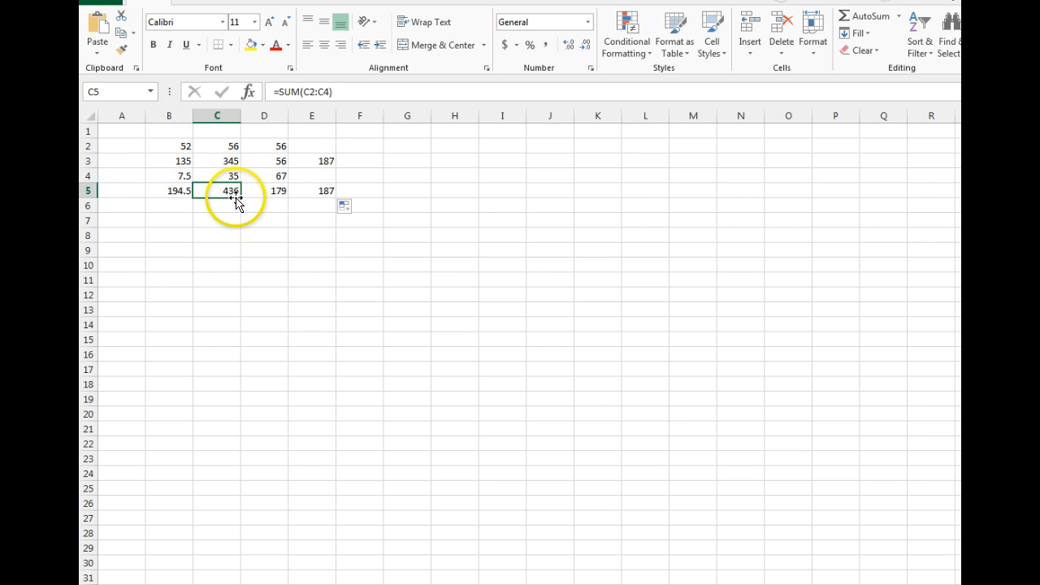
{"action": "left_click", "coordinate": [266, 191]}
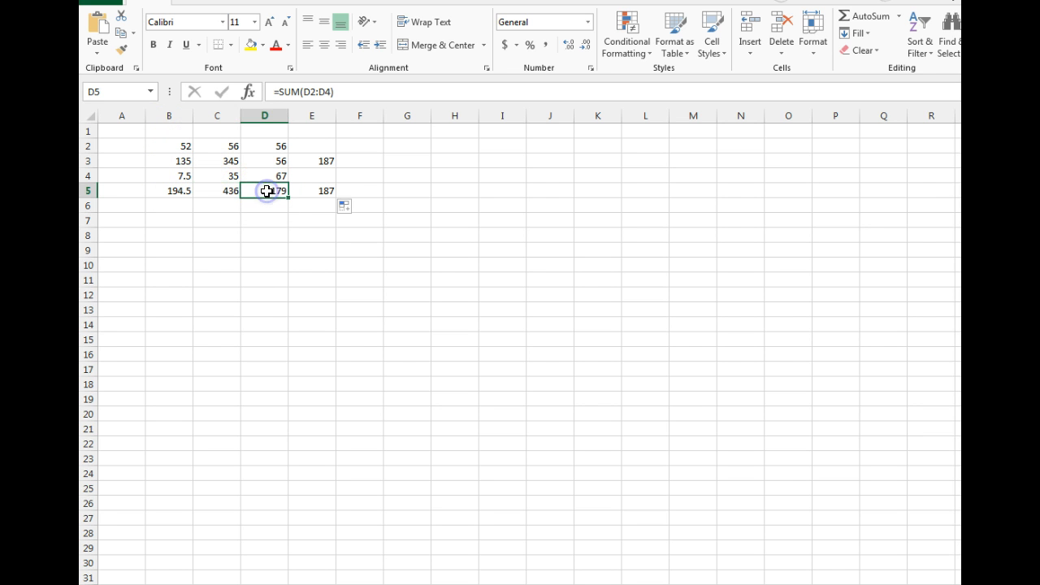
{"action": "left_click", "coordinate": [320, 196]}
{"action": "left_click", "coordinate": [176, 196]}
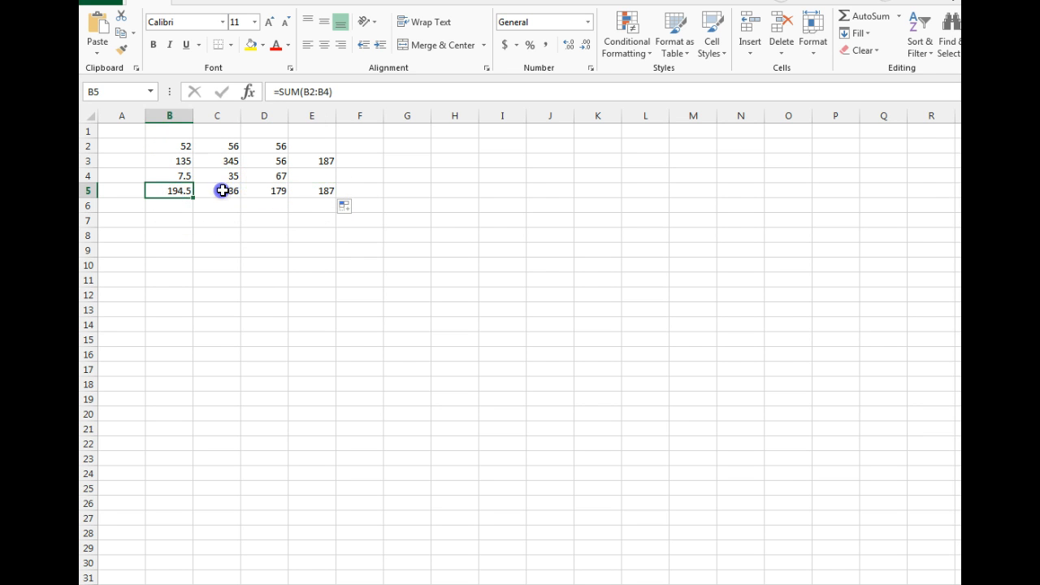
{"action": "left_click", "coordinate": [222, 191]}
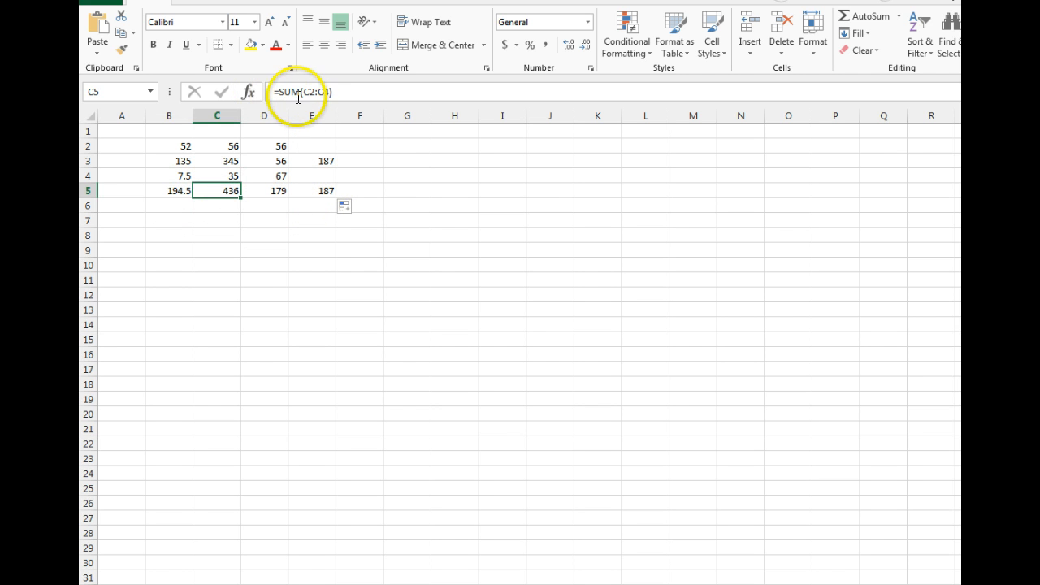
{"action": "left_click", "coordinate": [276, 179]}
{"action": "left_click", "coordinate": [309, 192]}
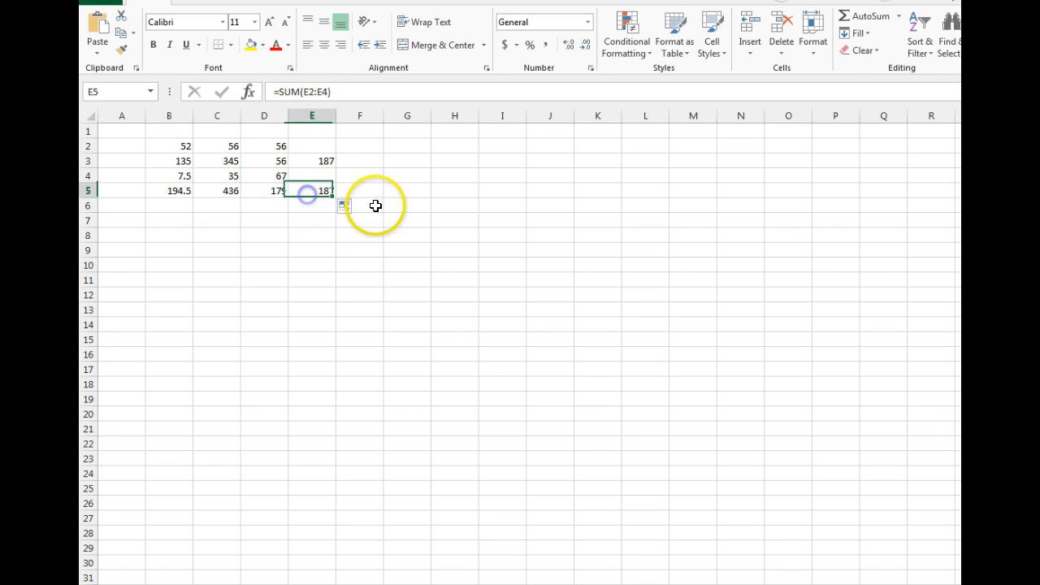
{"action": "left_click", "coordinate": [250, 268]}
Enter Mon in G11 and Tue in H11, and extend the weekday series through O11 with the fill handle.
{"action": "left_click", "coordinate": [383, 278]}
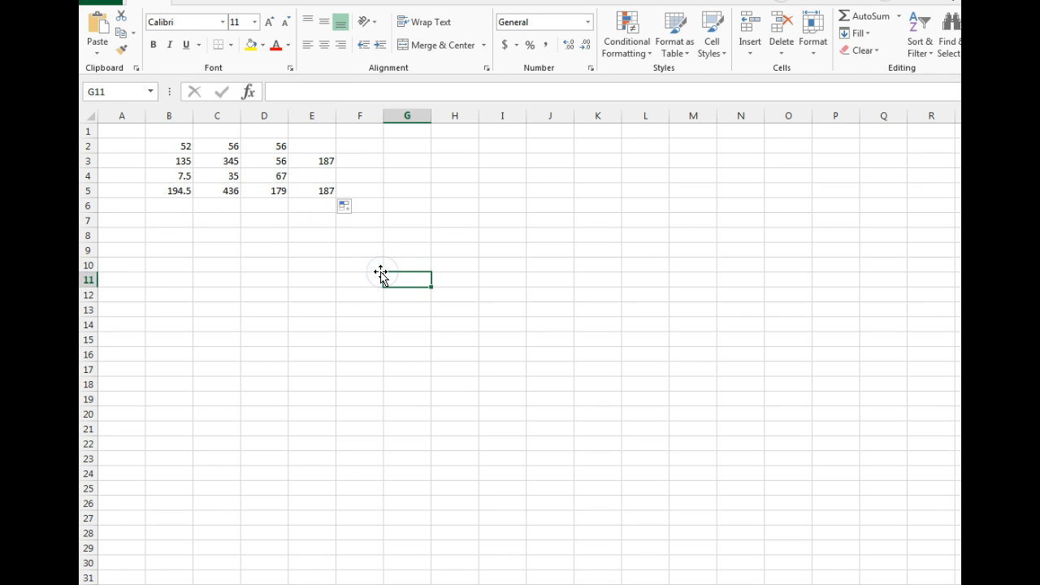
{"action": "type", "text": "Mo"}
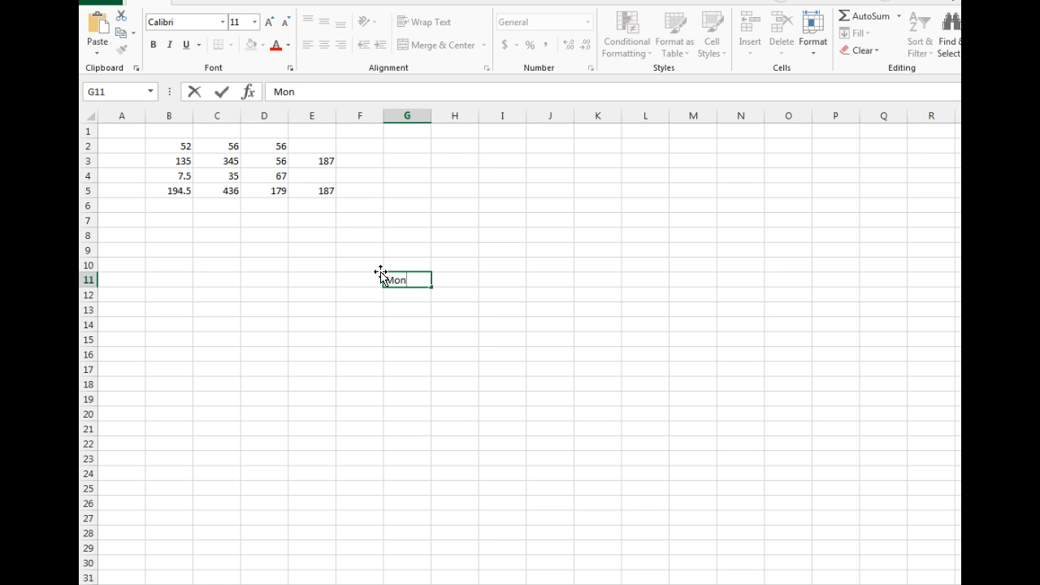
{"action": "type", "text": "n"}
{"action": "key", "text": "Tab"}
{"action": "type", "text": "Tu"}
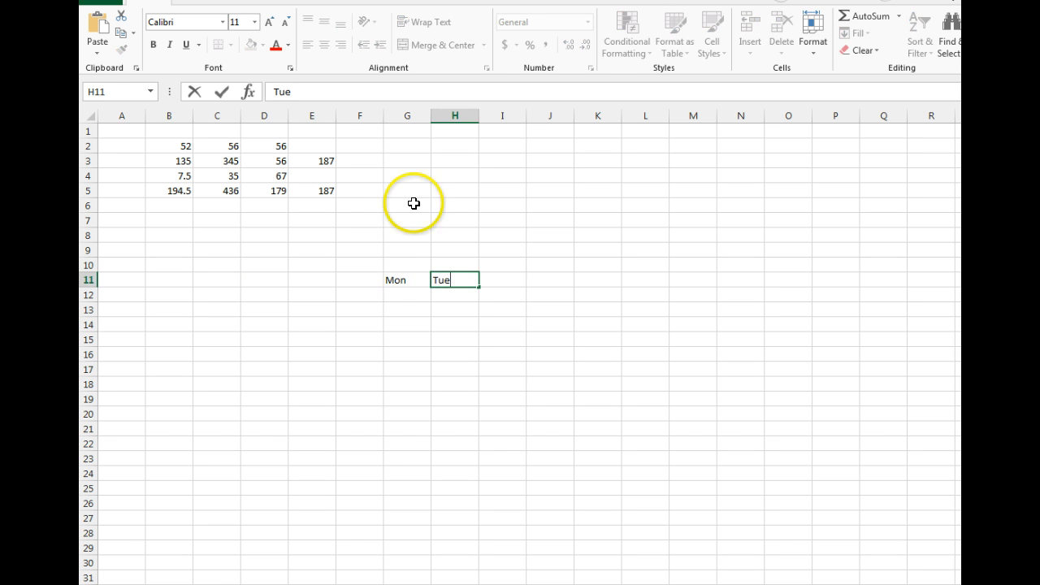
{"action": "left_click", "coordinate": [455, 351]}
{"action": "left_click_drag", "start_coordinate": [399, 280], "coordinate": [801, 281]}
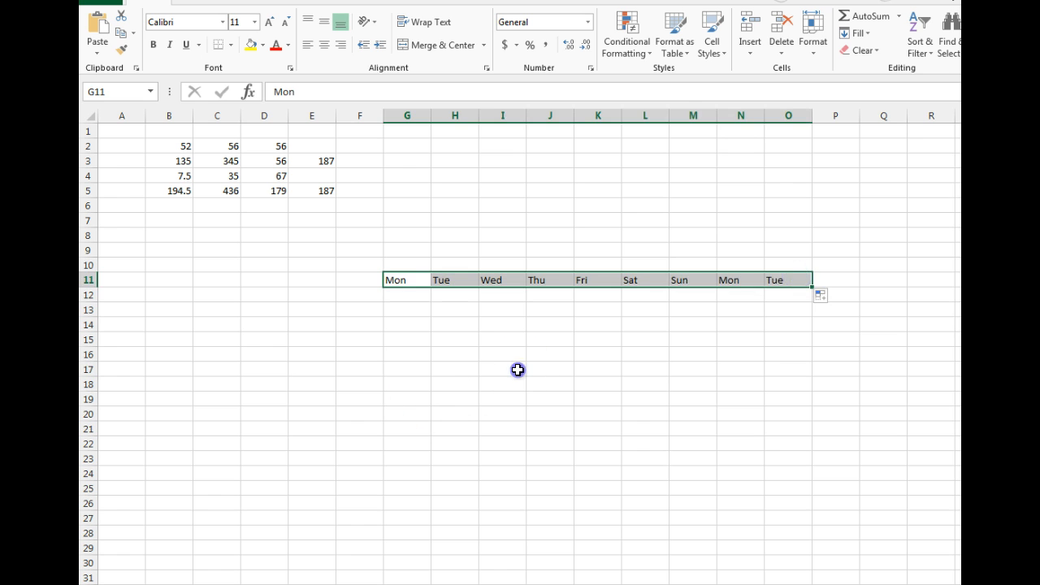
Clear the weekday series from row 11.
{"action": "left_click", "coordinate": [515, 369]}
{"action": "left_click_drag", "start_coordinate": [376, 262], "coordinate": [943, 307]}
{"action": "key", "text": "Delete"}
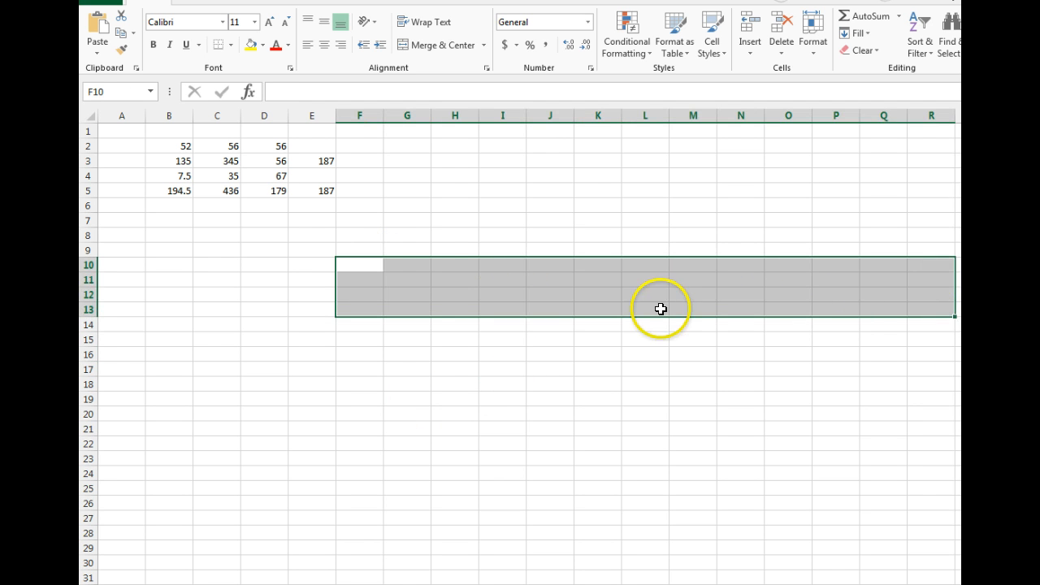
Enter the numbers 1, 2 and 3 in cells F10 to H10.
{"action": "left_click", "coordinate": [344, 267]}
{"action": "type", "text": "1"}
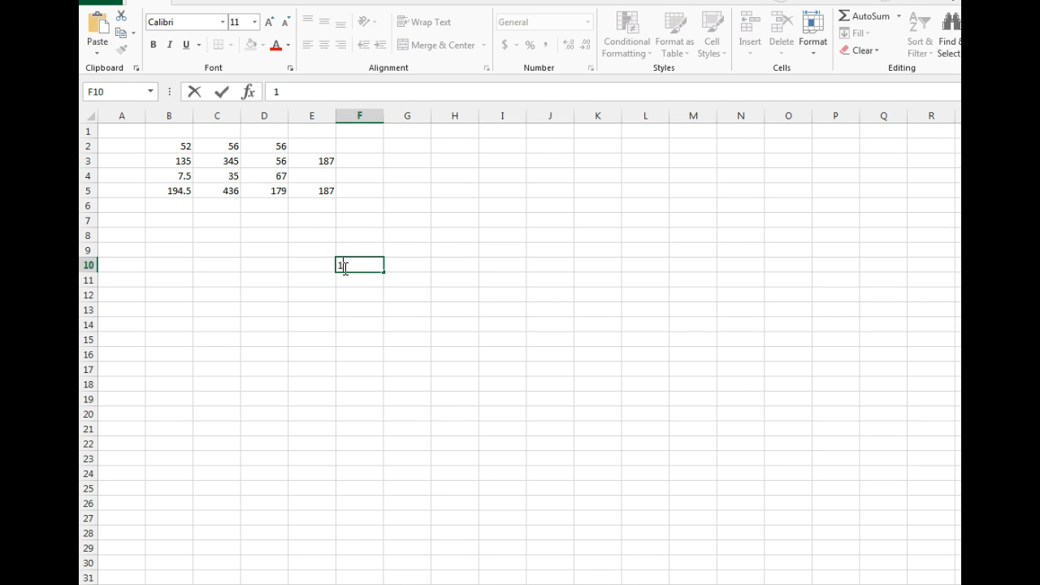
{"action": "key", "text": "Tab"}
{"action": "type", "text": "2"}
{"action": "key", "text": "Tab"}
{"action": "type", "text": "3"}
{"action": "key", "text": "Tab"}
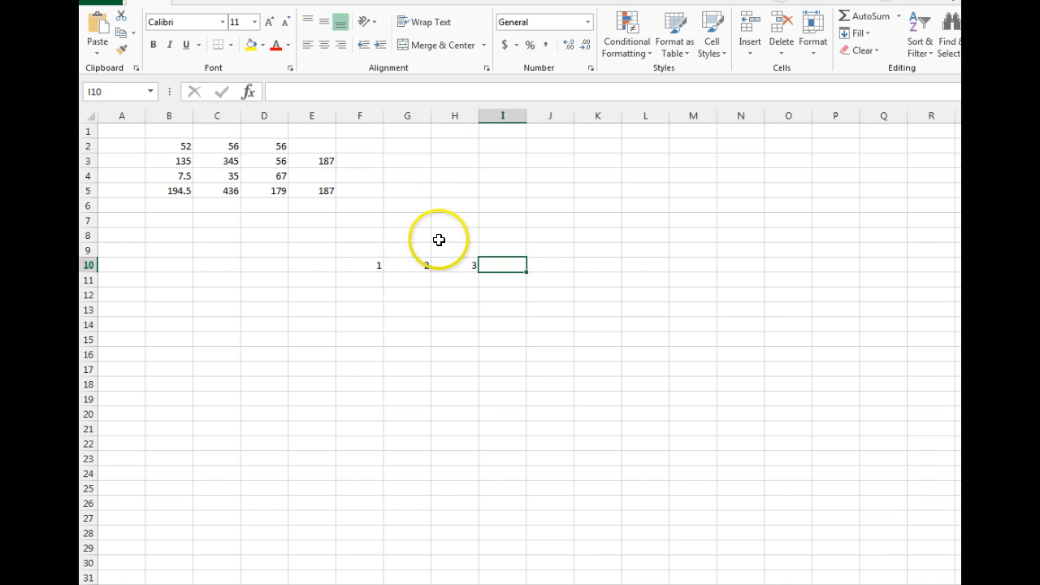
Extend the number series to 12 through Q10 with the fill handle.
{"action": "left_click_drag", "start_coordinate": [379, 263], "coordinate": [817, 274]}
{"action": "left_click_drag", "start_coordinate": [926, 264], "coordinate": [926, 264]}
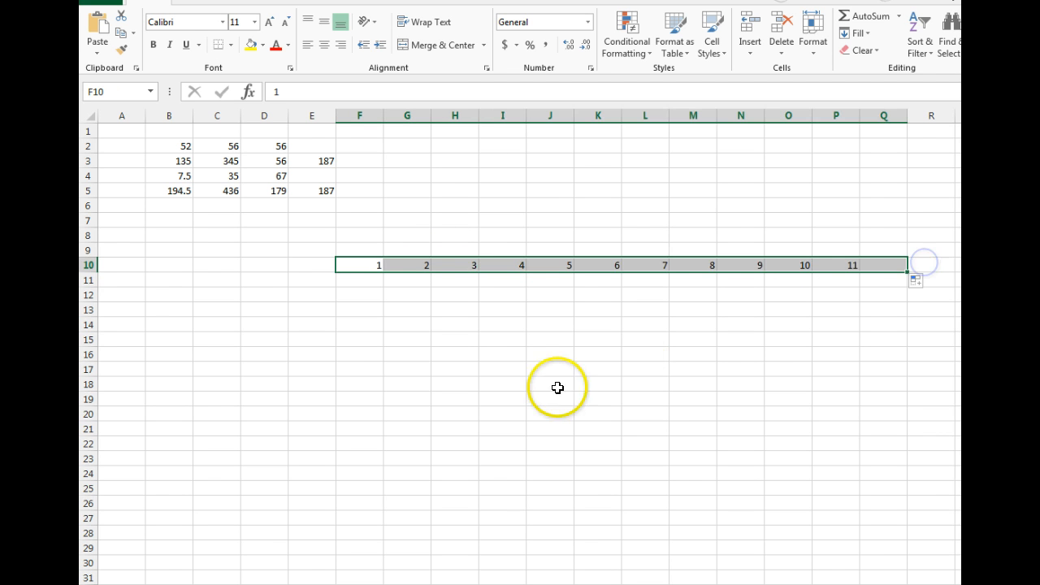
{"action": "left_click", "coordinate": [372, 339]}
Switch to the worksheet with the Entertainment expenses table.
{"action": "left_click_drag", "start_coordinate": [359, 250], "coordinate": [882, 292]}
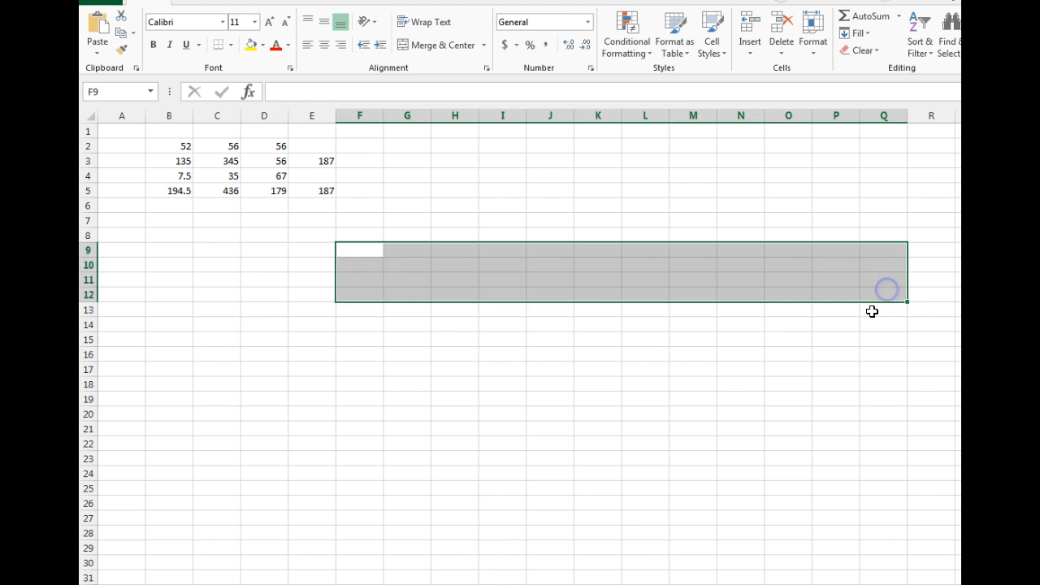
{"action": "left_click", "coordinate": [558, 325]}
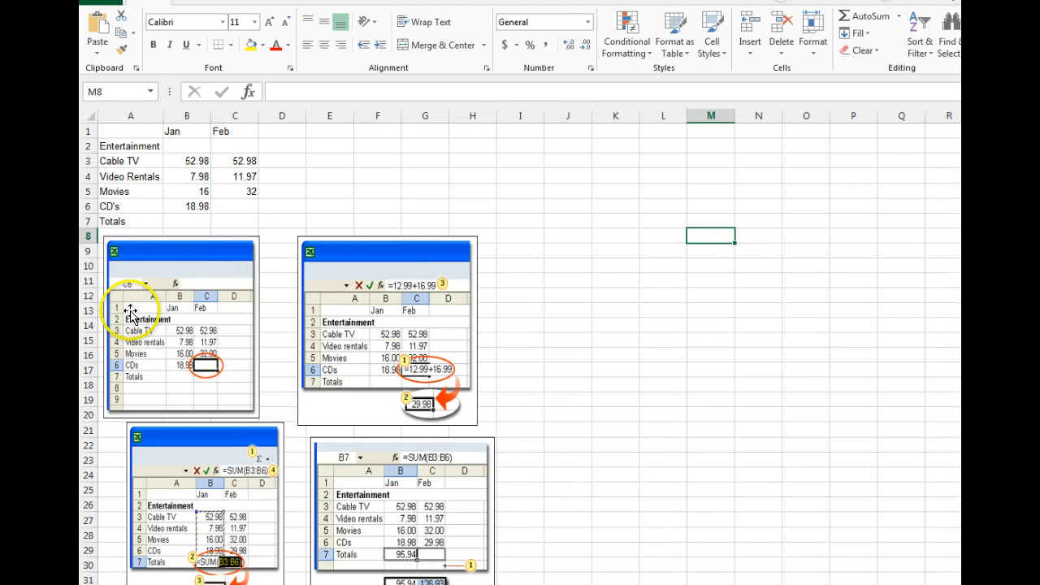
{"action": "left_click", "coordinate": [236, 205]}
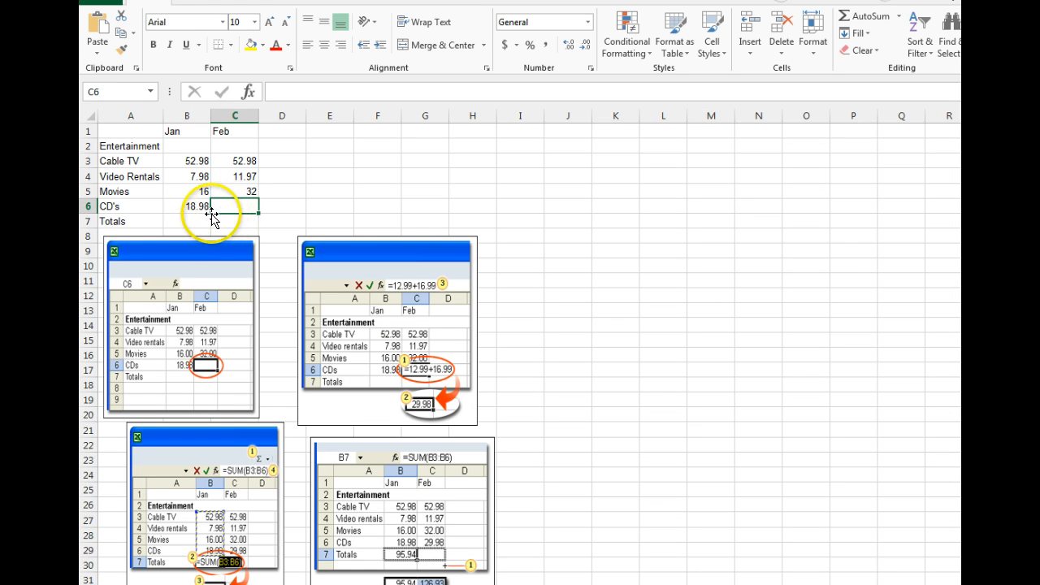
Total the January expenses B3:B6 in cell B7 with AutoSum.
{"action": "left_click", "coordinate": [178, 221]}
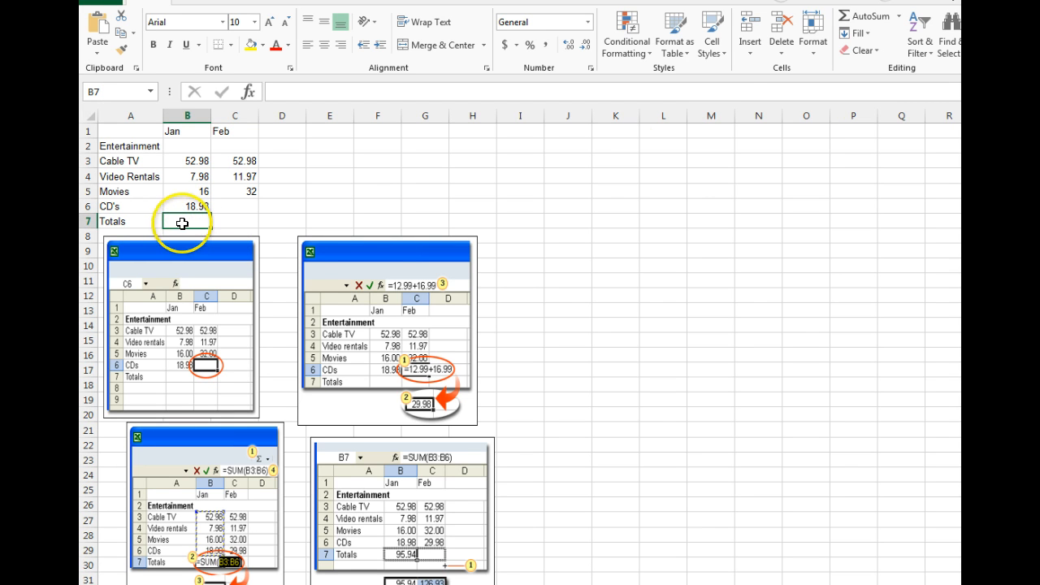
{"action": "left_click", "coordinate": [845, 16]}
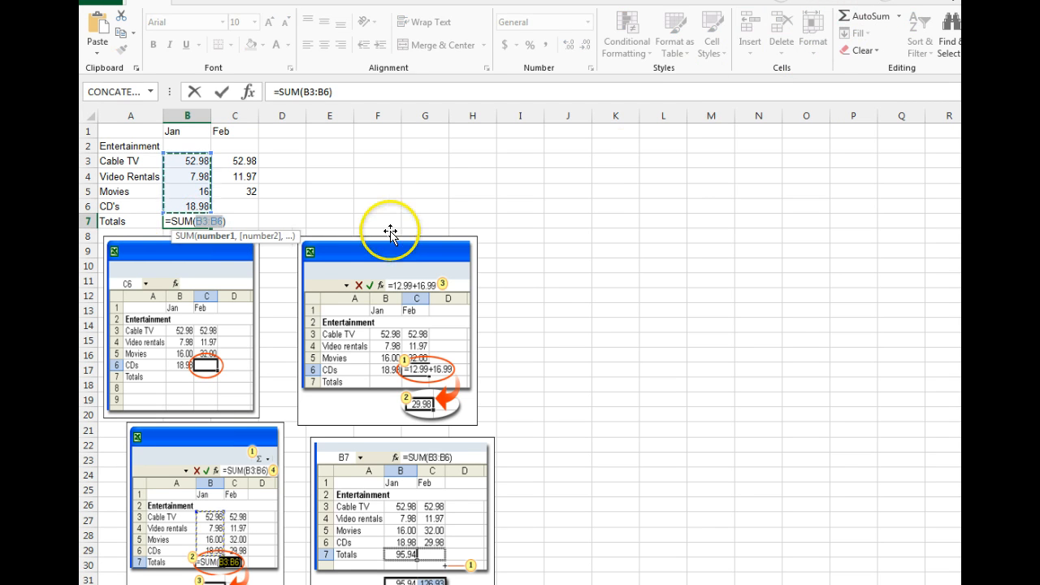
{"action": "key", "text": "Return"}
Copy the B7 total formula to C7 with the fill handle.
{"action": "left_click", "coordinate": [193, 220]}
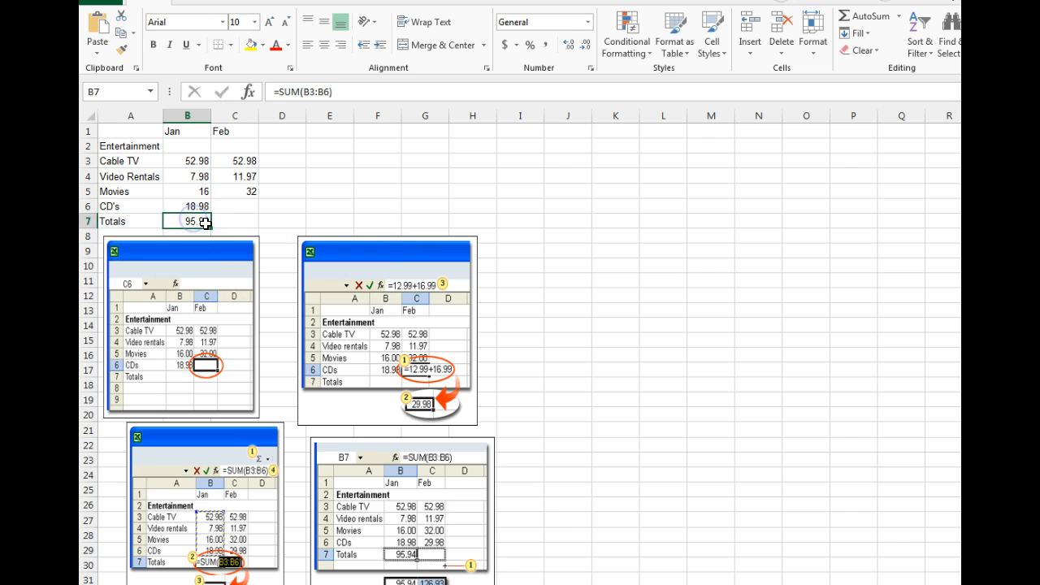
{"action": "left_click_drag", "start_coordinate": [264, 223], "coordinate": [264, 223]}
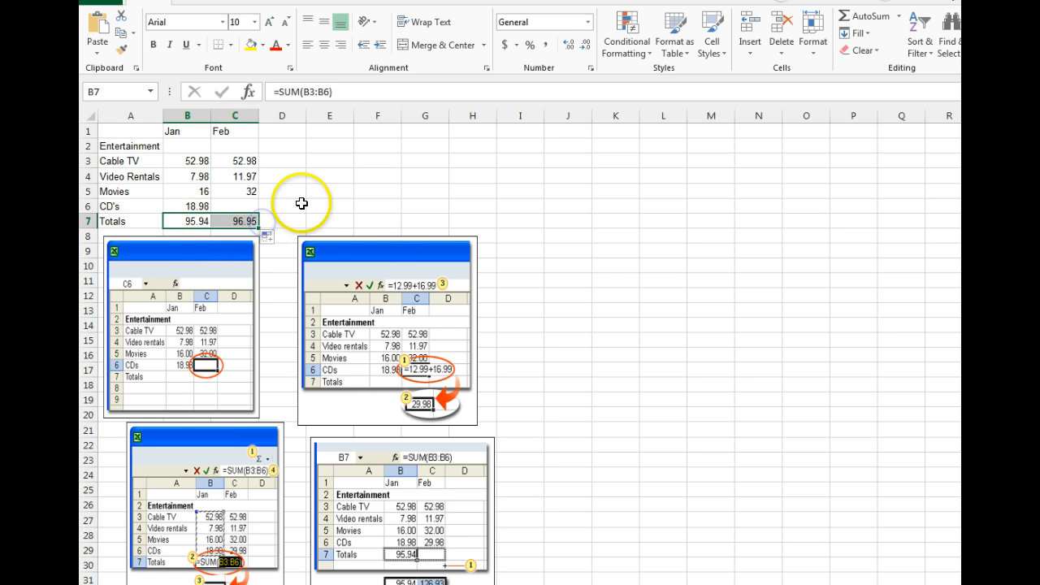
{"action": "left_click", "coordinate": [293, 206]}
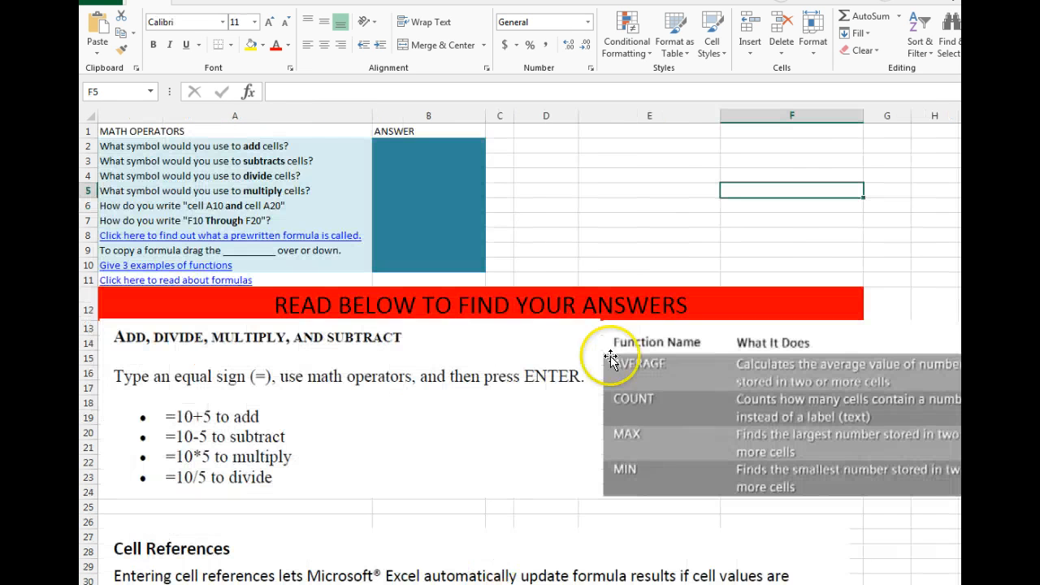
Review the Math Operators questions and the reference notes on operators, cell references and the fill handle.
{"action": "left_click", "coordinate": [411, 150]}
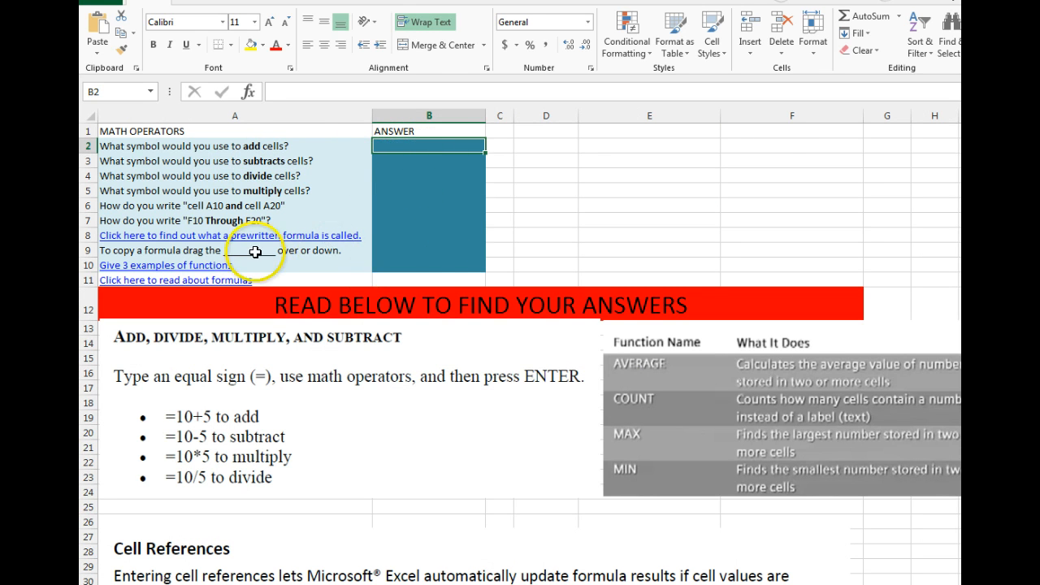
{"action": "left_click", "coordinate": [417, 237]}
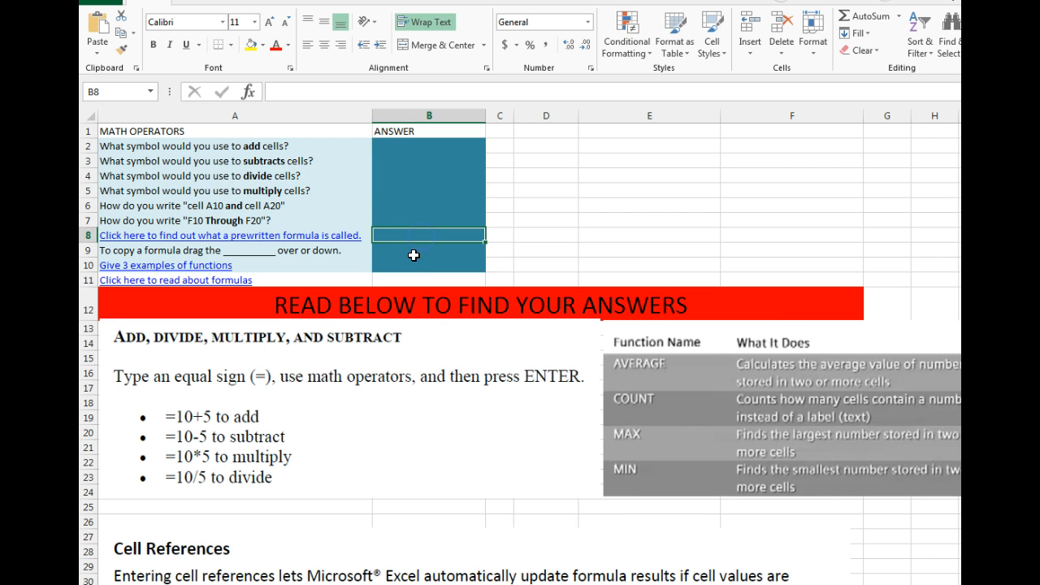
{"action": "scroll", "coordinate": [803, 421], "scroll_direction": "down", "scroll_amount": 4}
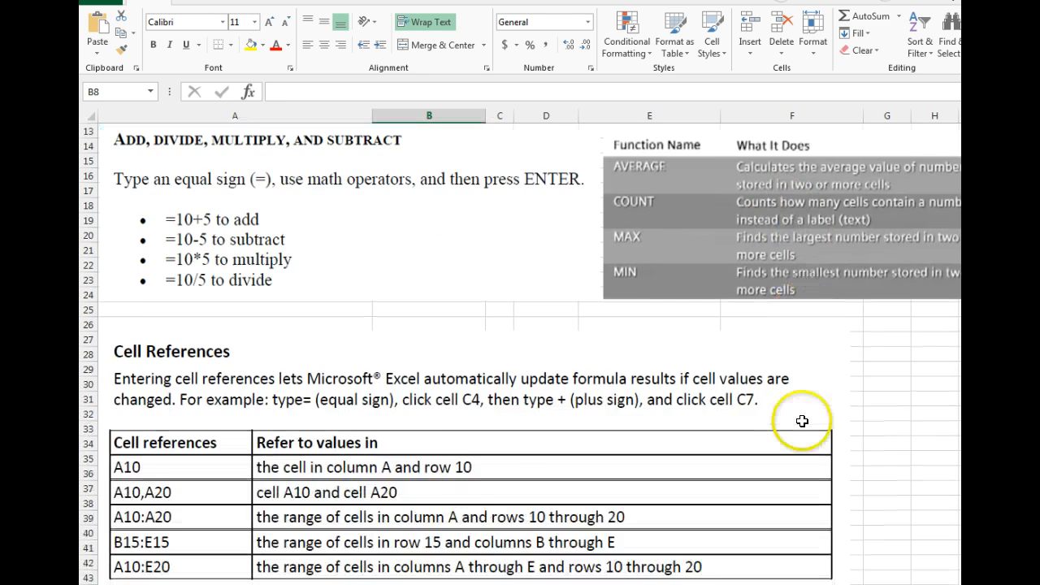
{"action": "scroll", "coordinate": [802, 421], "scroll_direction": "up", "scroll_amount": 1}
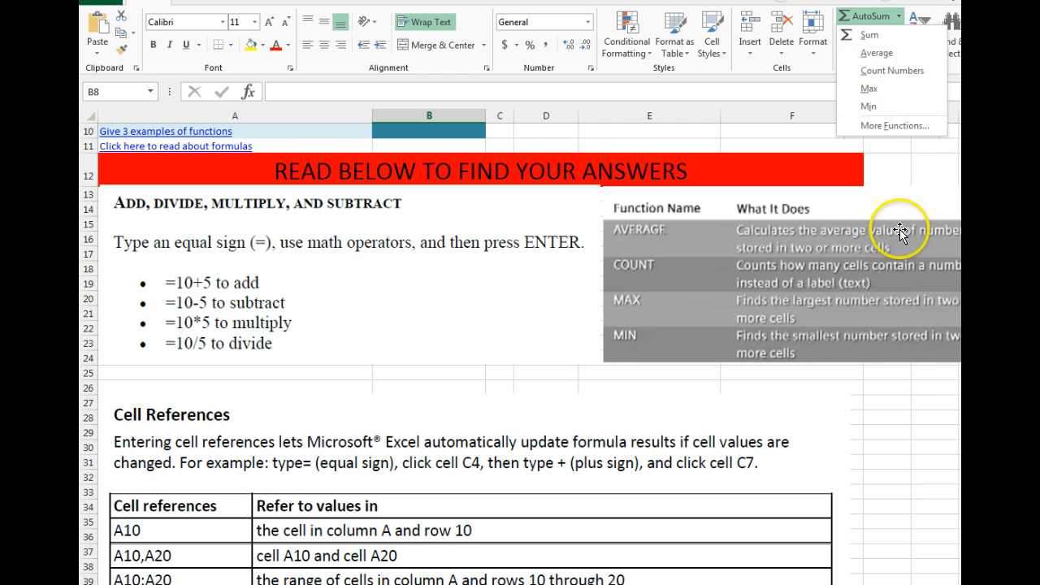
{"action": "left_click", "coordinate": [898, 417]}
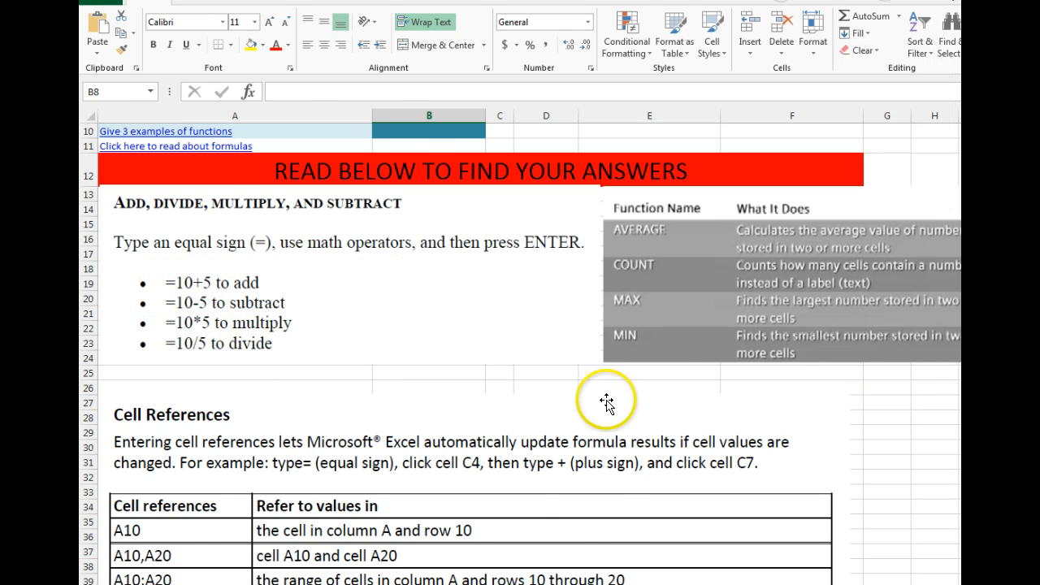
{"action": "scroll", "coordinate": [607, 402], "scroll_direction": "down", "scroll_amount": 3}
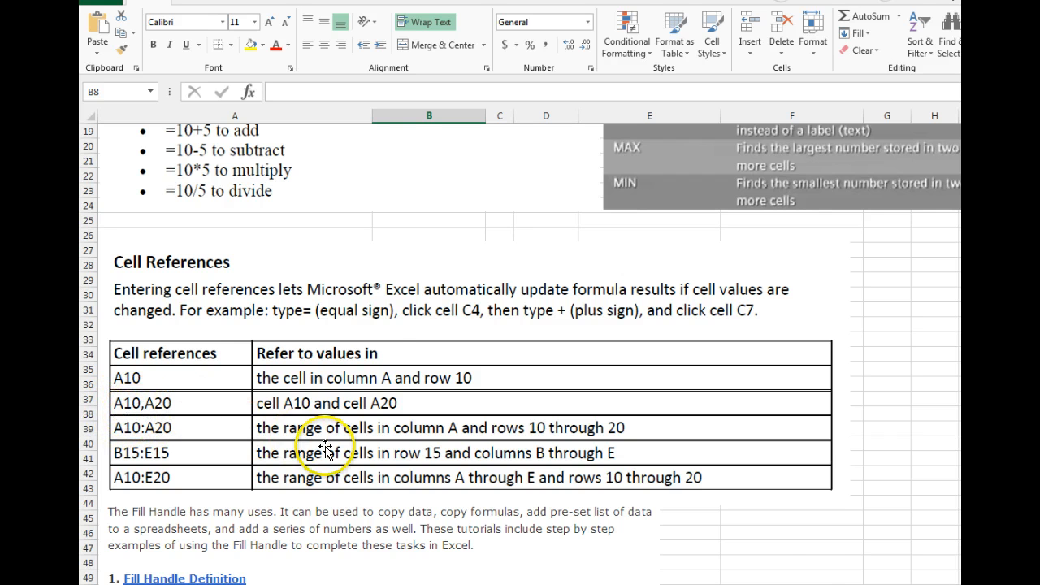
{"action": "scroll", "coordinate": [298, 431], "scroll_direction": "down", "scroll_amount": 4}
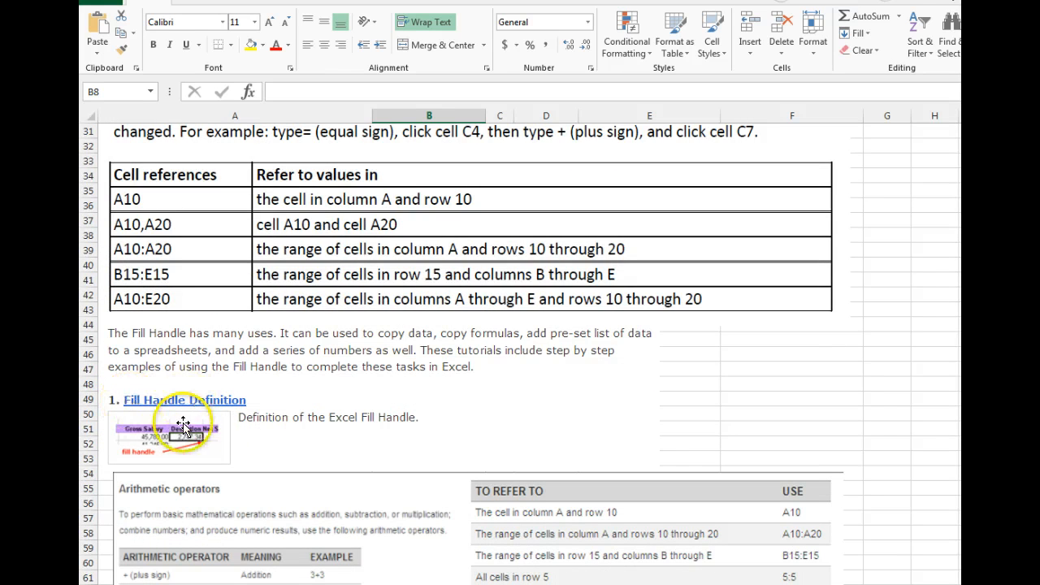
{"action": "left_click", "coordinate": [715, 441]}
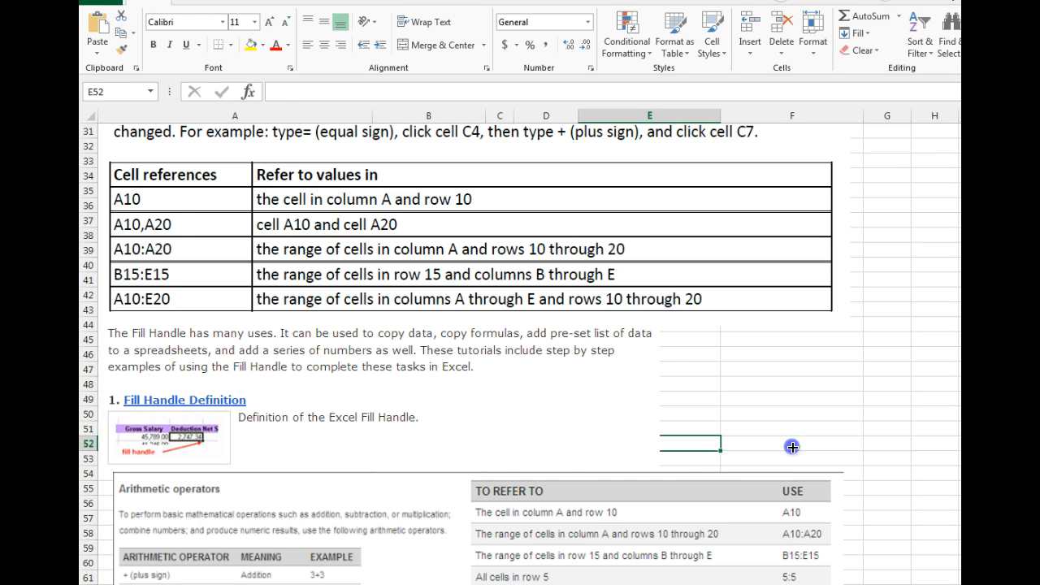
{"action": "left_click", "coordinate": [854, 370]}
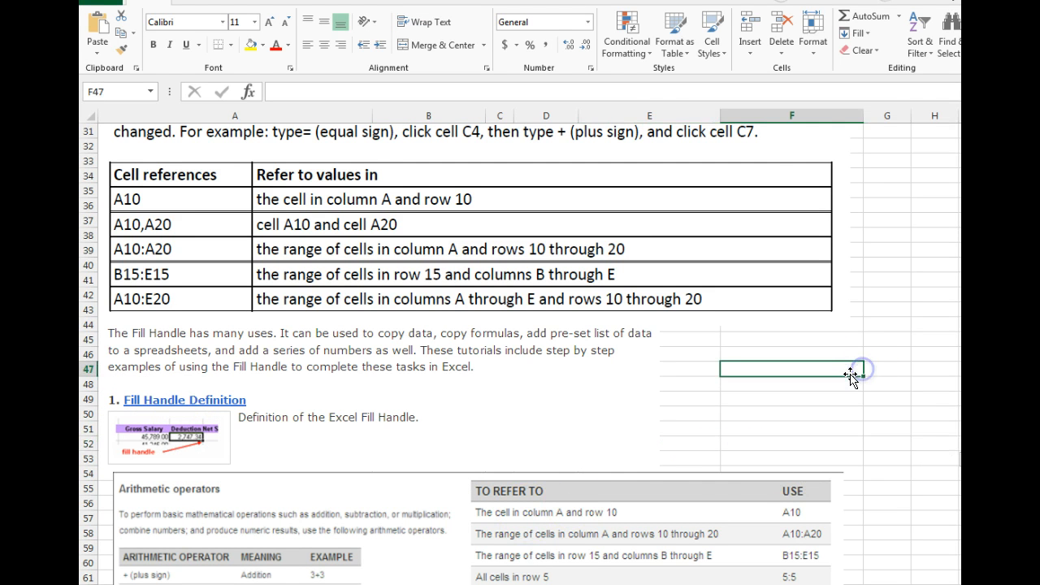
{"action": "left_click", "coordinate": [855, 399]}
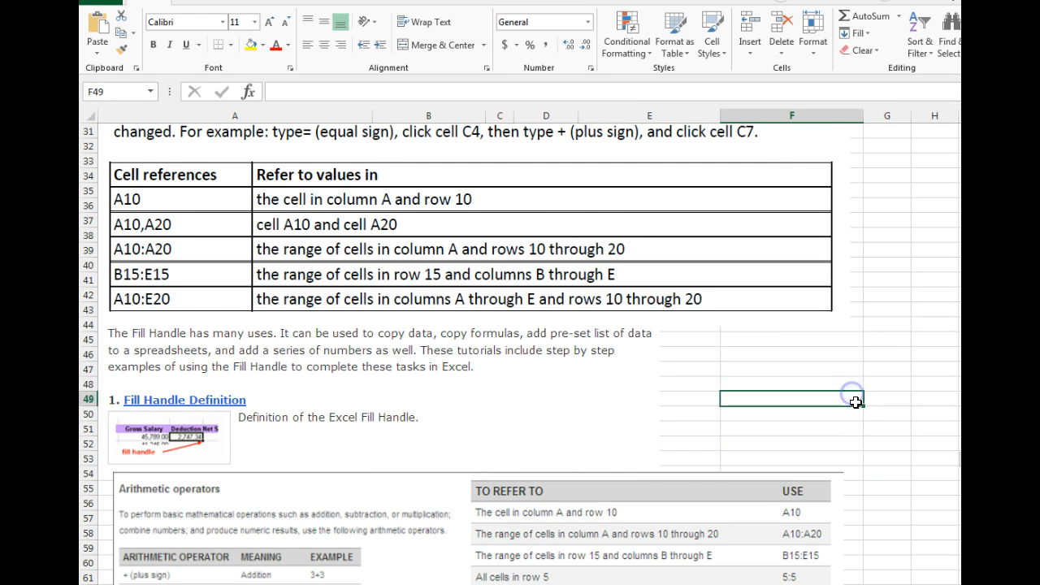
Autofit the width of the August column in the CPJ Clothing expenses table.
{"action": "scroll", "coordinate": [854, 419], "scroll_direction": "down", "scroll_amount": 4}
{"action": "scroll", "coordinate": [842, 435], "scroll_direction": "down", "scroll_amount": 6}
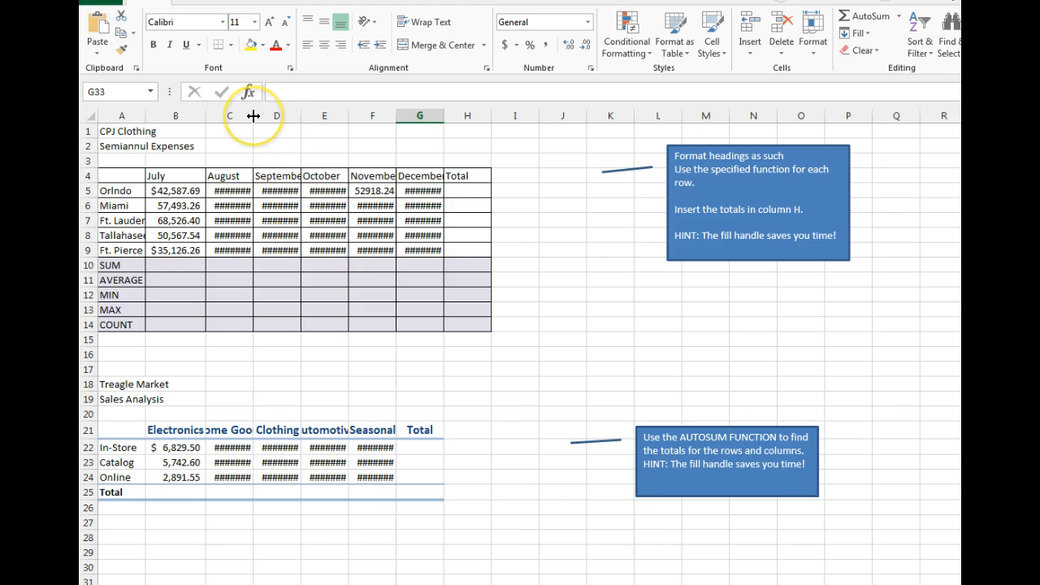
{"action": "double_click", "coordinate": [253, 117]}
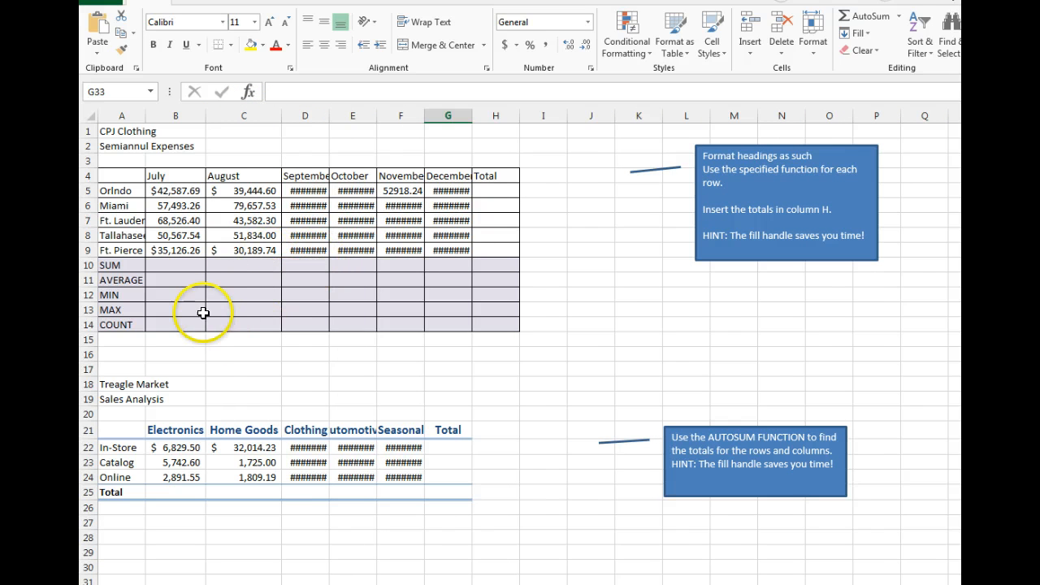
Sum the August values into cell C10 with AutoSum.
{"action": "left_click", "coordinate": [267, 265]}
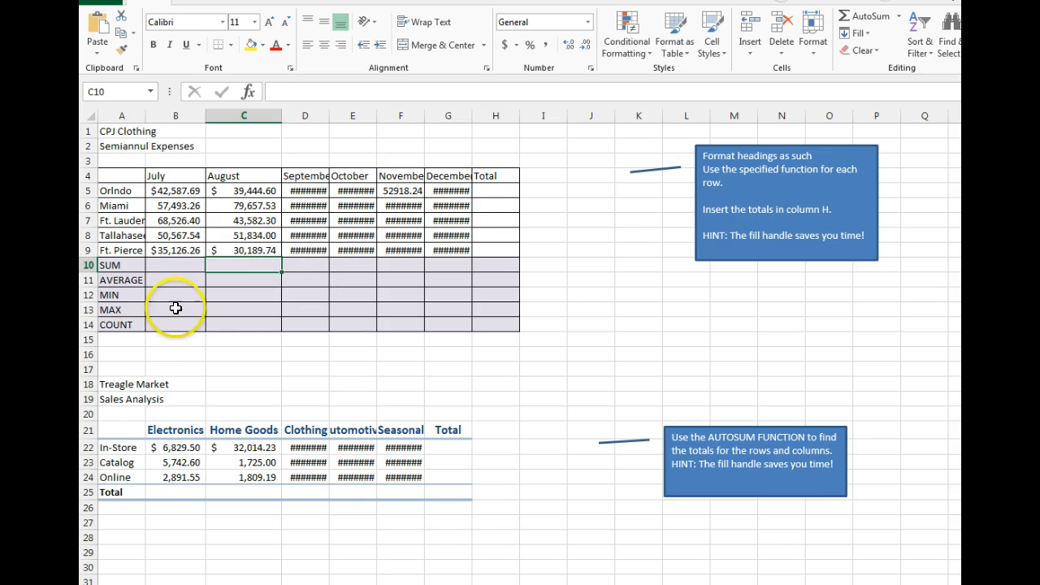
{"action": "left_click", "coordinate": [863, 19]}
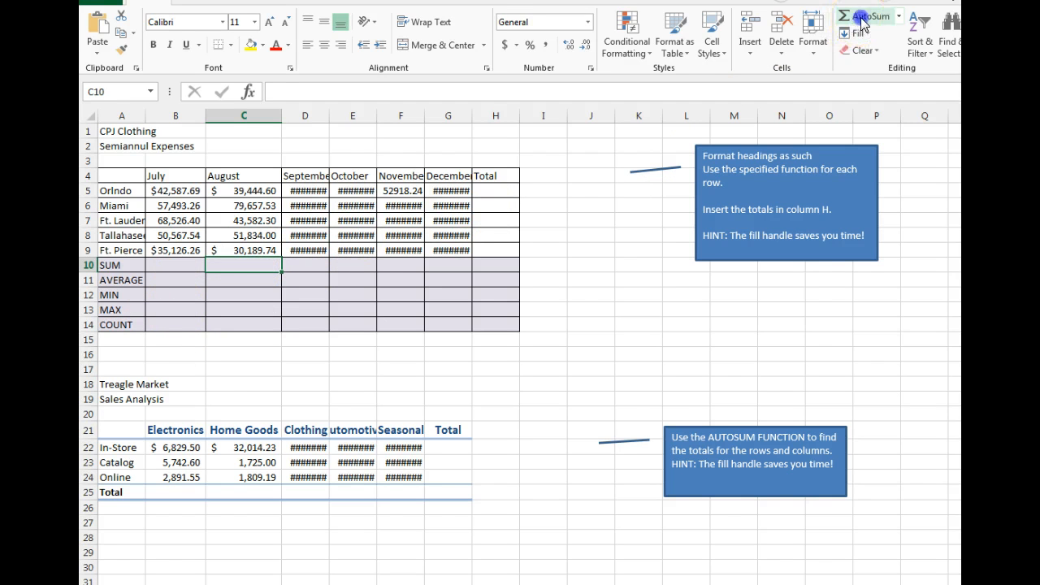
{"action": "key", "text": "Return"}
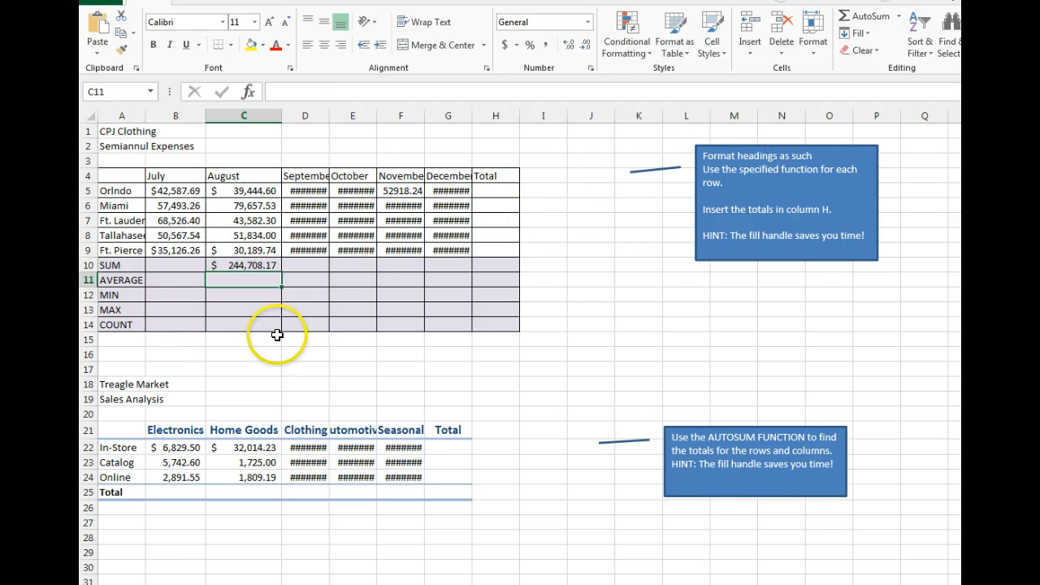
Copy the C10 SUM formula across to G10 with the fill handle.
{"action": "left_click", "coordinate": [271, 265]}
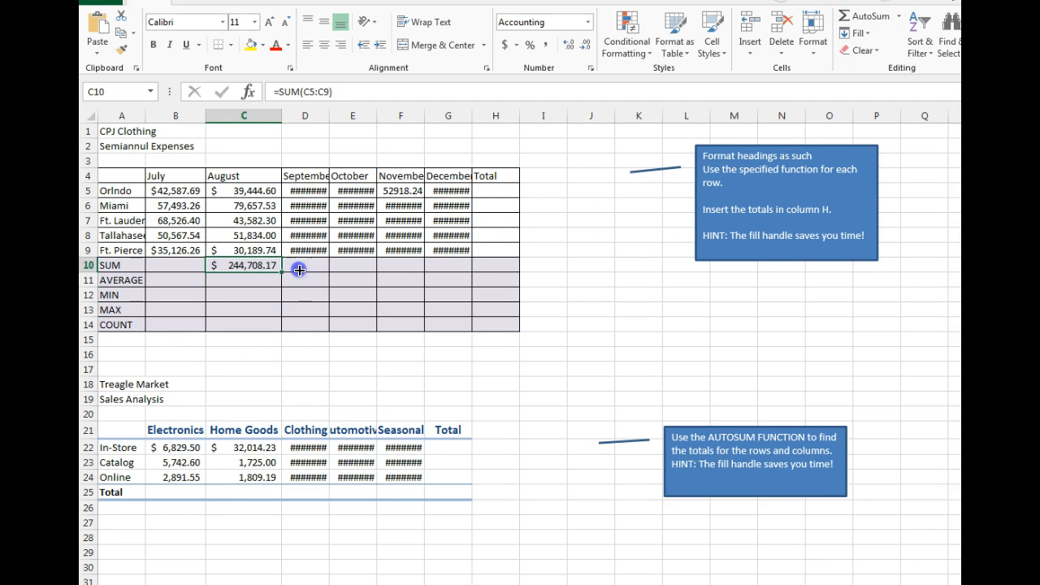
{"action": "left_click_drag", "start_coordinate": [495, 265], "coordinate": [495, 265]}
Insert an AVERAGE of C5:C9 in cell C11.
{"action": "left_click", "coordinate": [242, 283]}
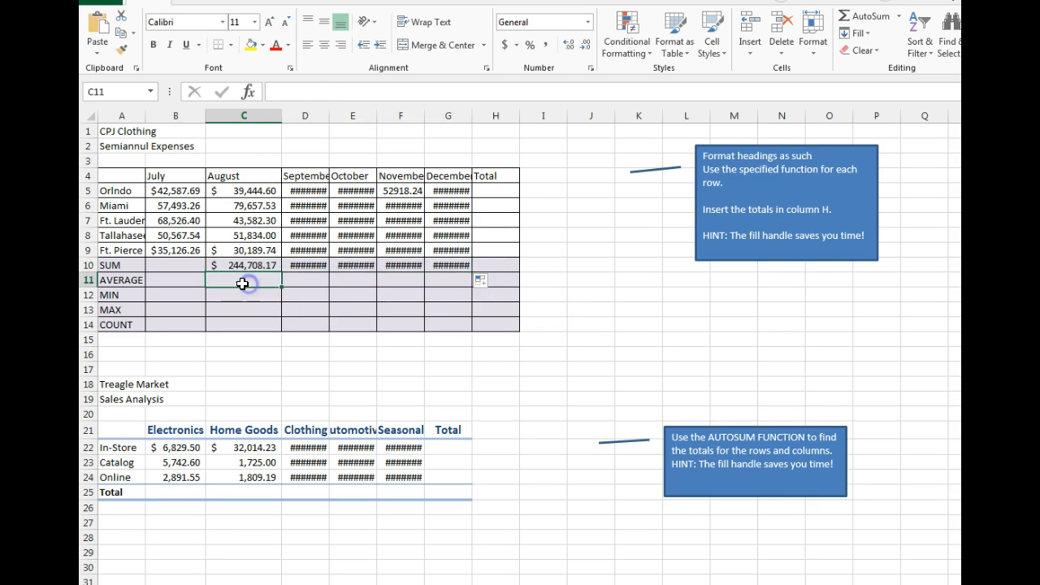
{"action": "left_click", "coordinate": [898, 16]}
{"action": "left_click", "coordinate": [877, 52]}
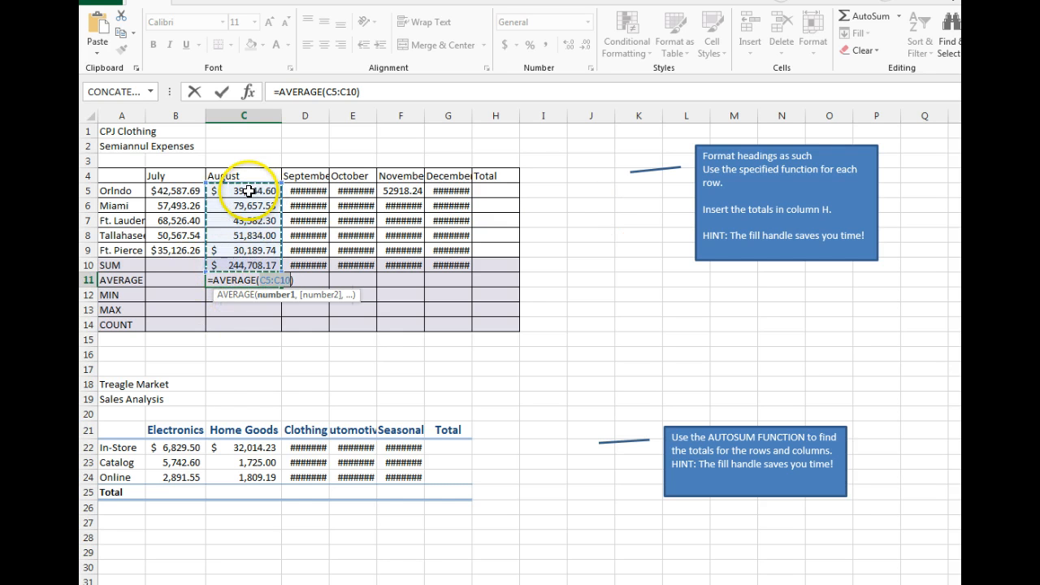
{"action": "left_click_drag", "start_coordinate": [248, 191], "coordinate": [243, 244]}
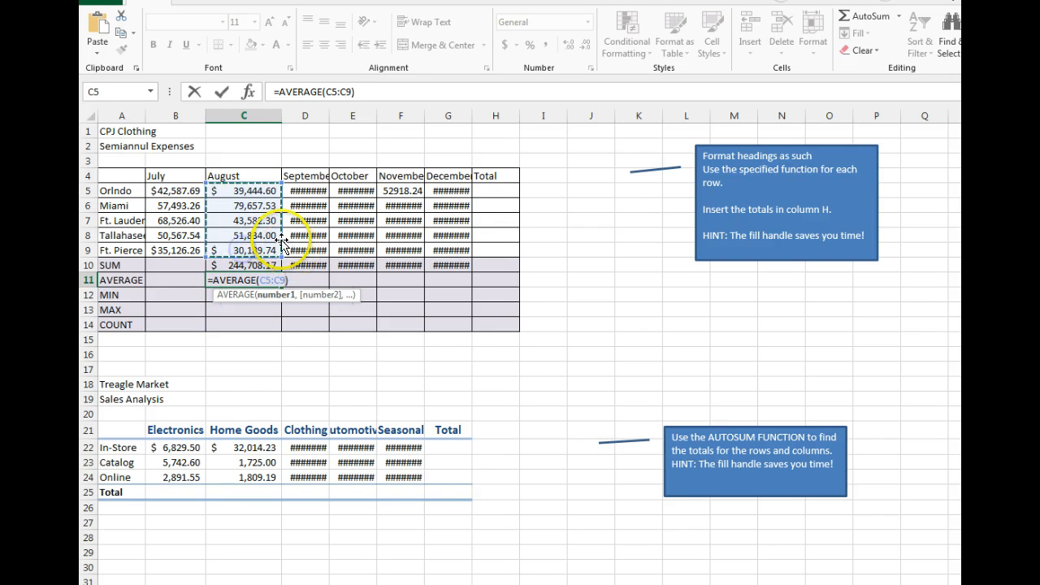
{"action": "key", "text": "Return"}
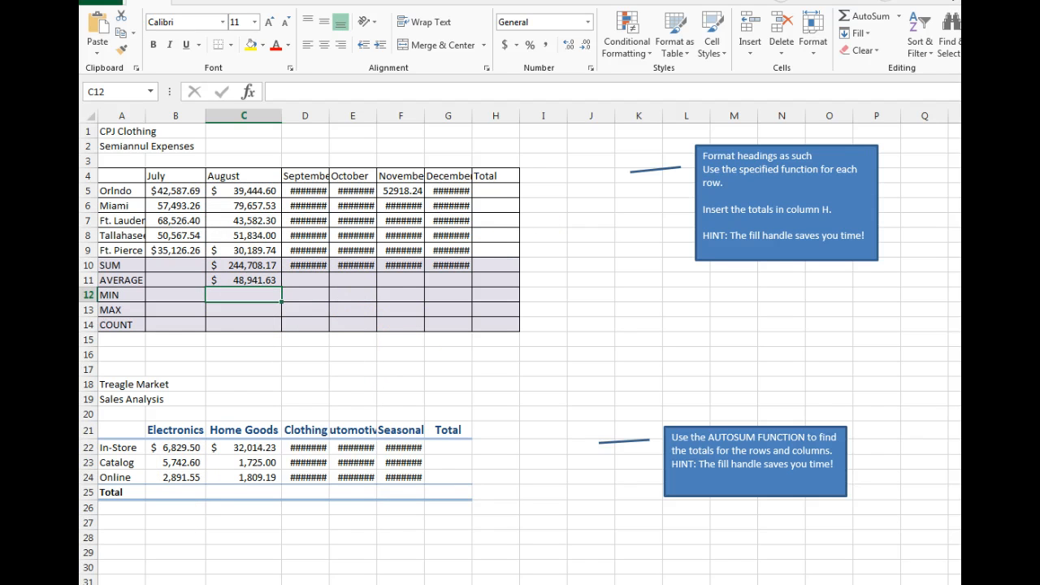
Autofit the September and October column widths.
{"action": "left_click", "coordinate": [359, 396]}
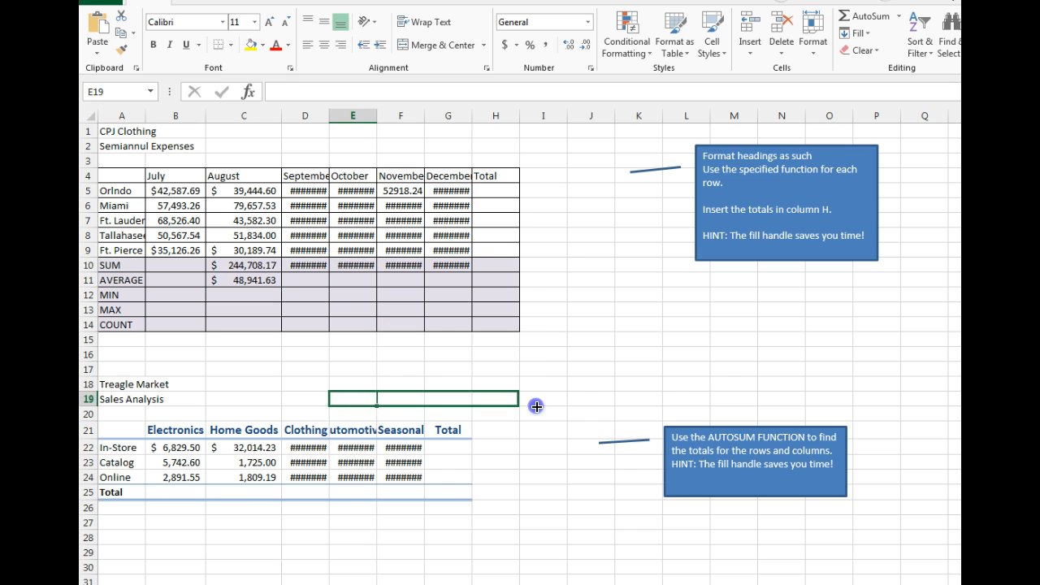
{"action": "left_click_drag", "start_coordinate": [537, 406], "coordinate": [532, 404]}
{"action": "left_click", "coordinate": [443, 368]}
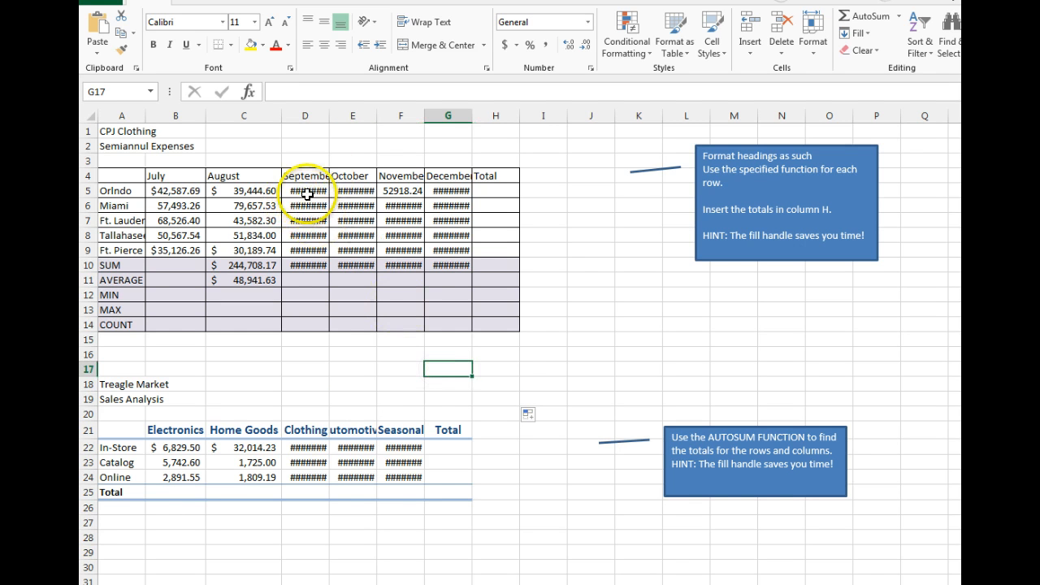
{"action": "double_click", "coordinate": [329, 115]}
{"action": "double_click", "coordinate": [395, 115]}
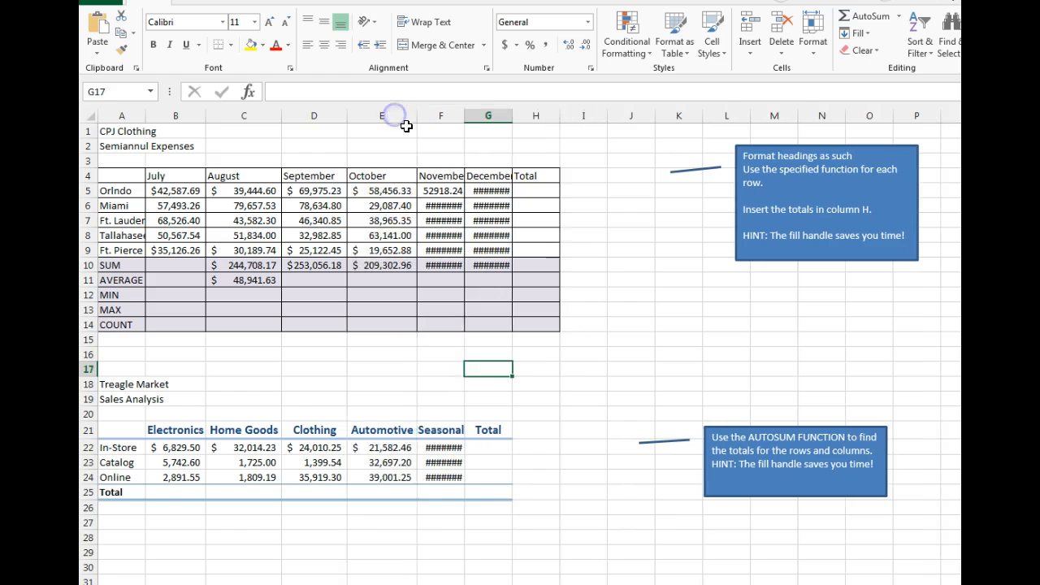